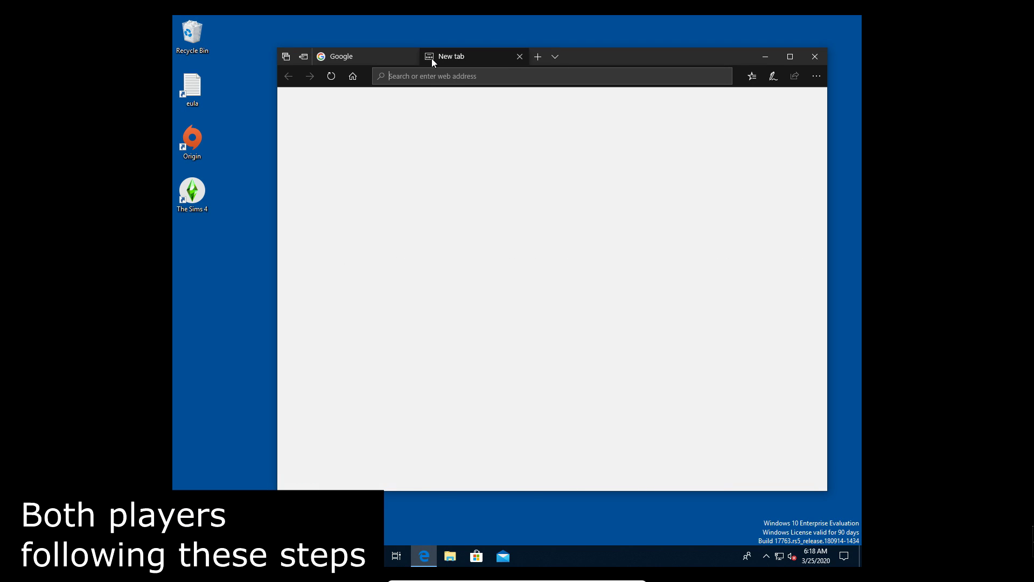
Go to sims-multiplayer.com and open the download page for the Sims 4 Multiplayer mod.
type("sims-")
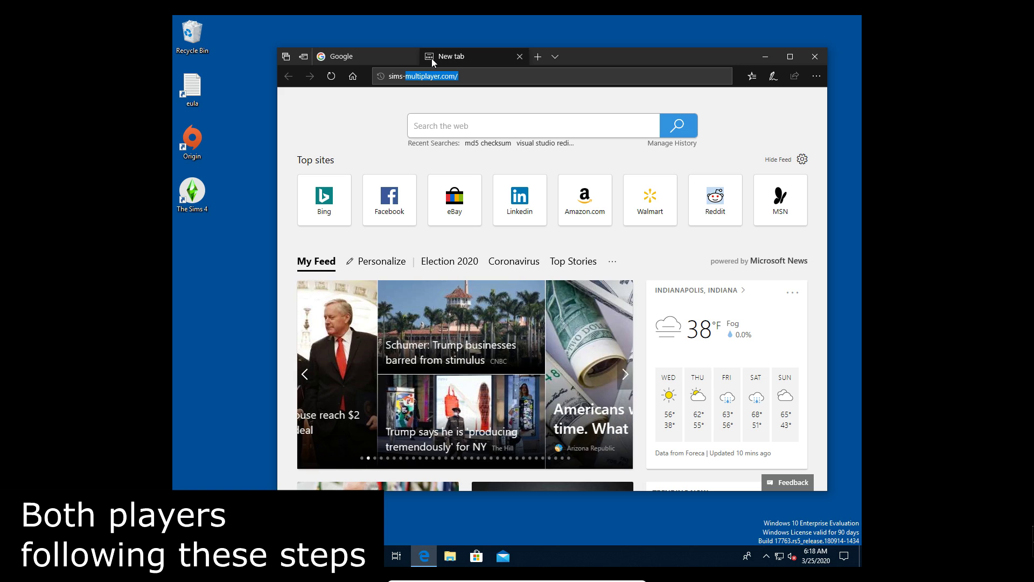
key("Return")
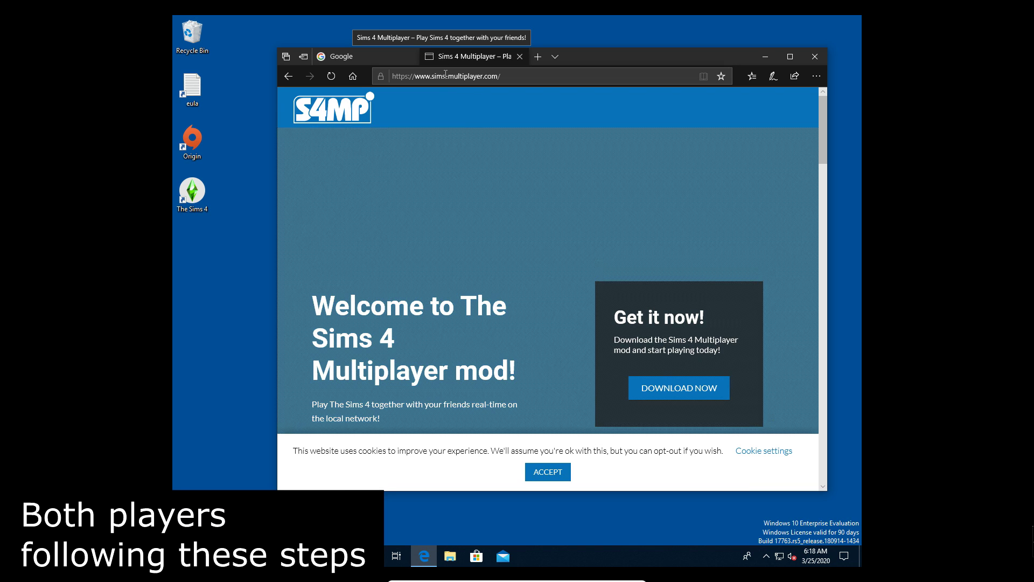
left_click(664, 396)
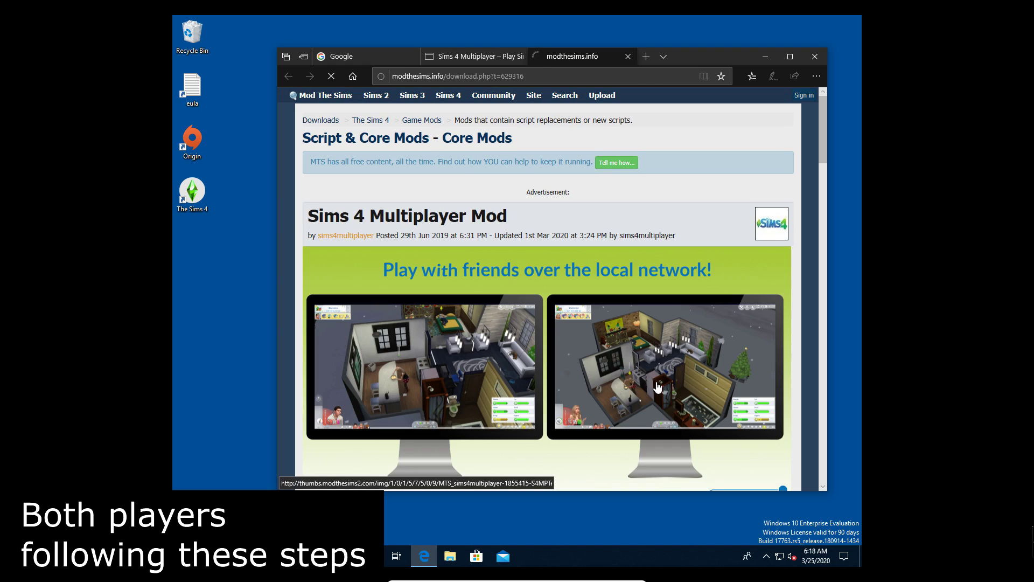
Read the notes in the mod description on which mod versions work with which Sims 4 patches.
scroll(646, 369, "down", 3)
scroll(646, 369, "down", 7)
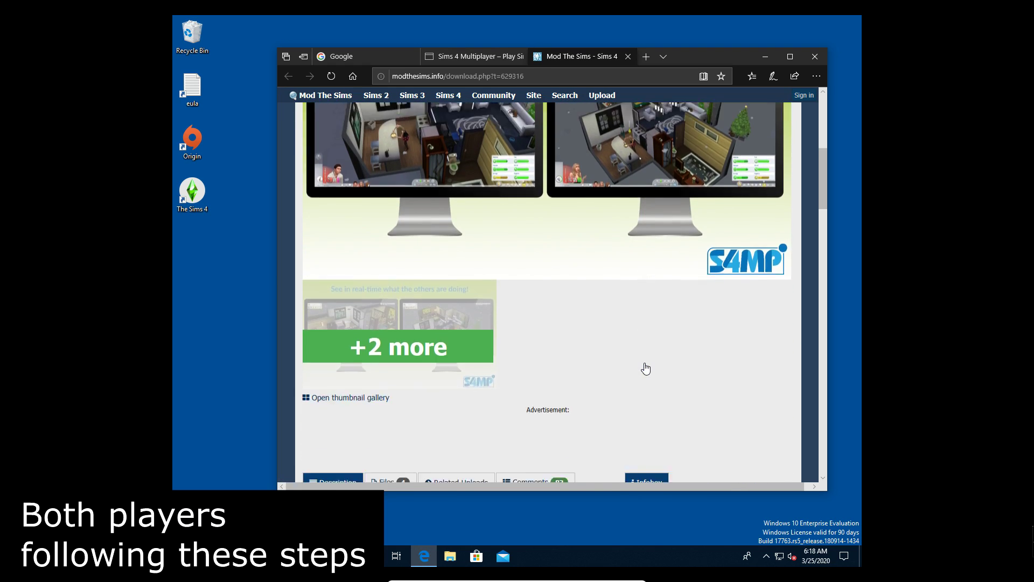
scroll(642, 368, "down", 1)
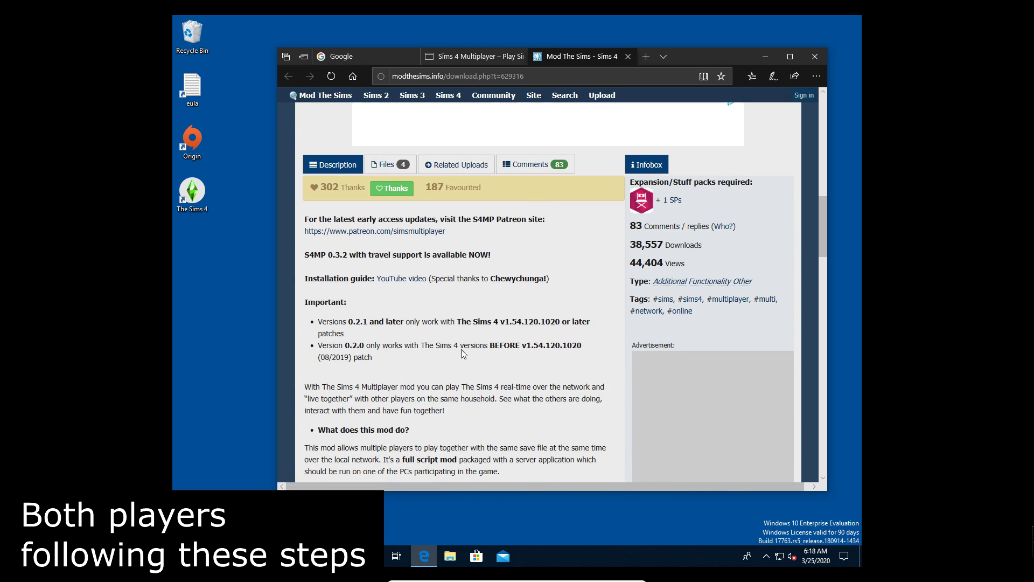
left_click_drag(311, 325, 379, 350)
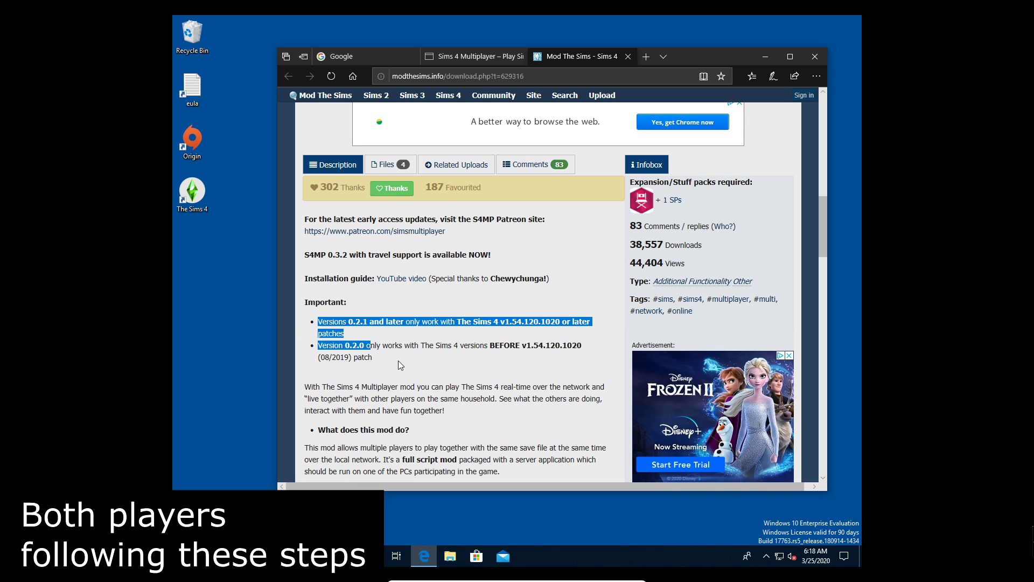
left_click_drag(438, 375, 571, 354)
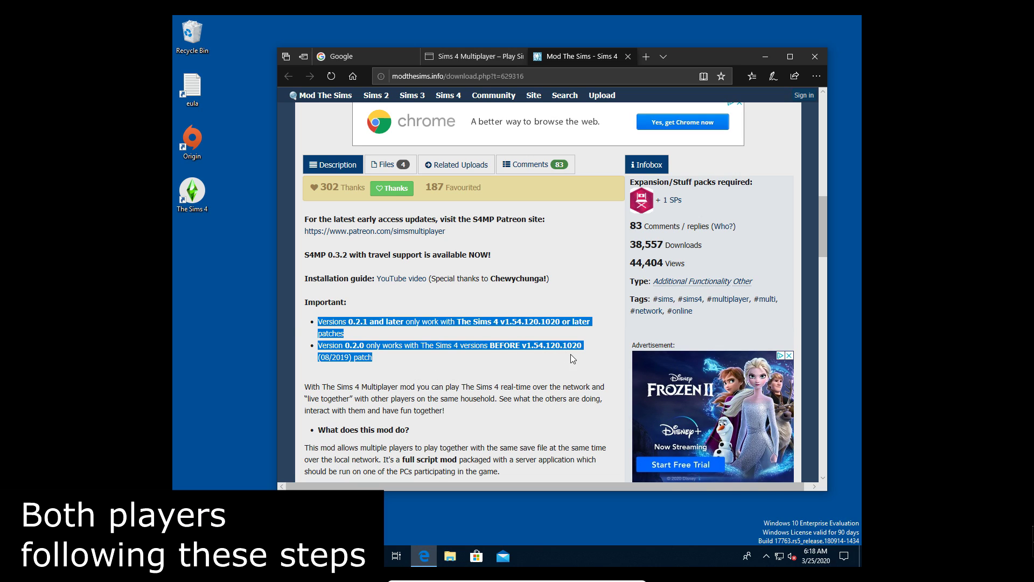
left_click(440, 362)
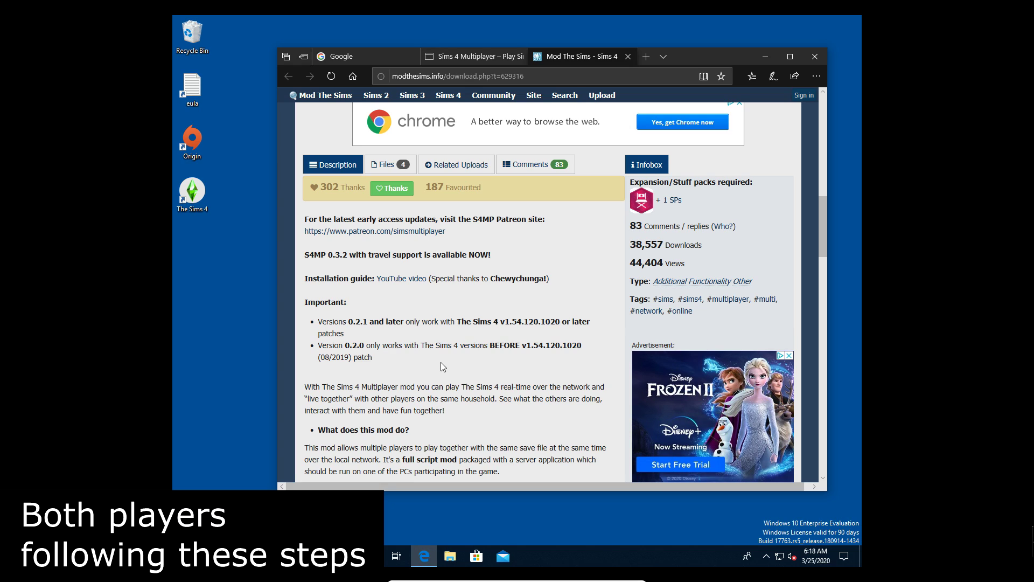
Download S4MP_0.3.2-Win.zip from the mod's file list and open the folder containing the download.
left_click(385, 166)
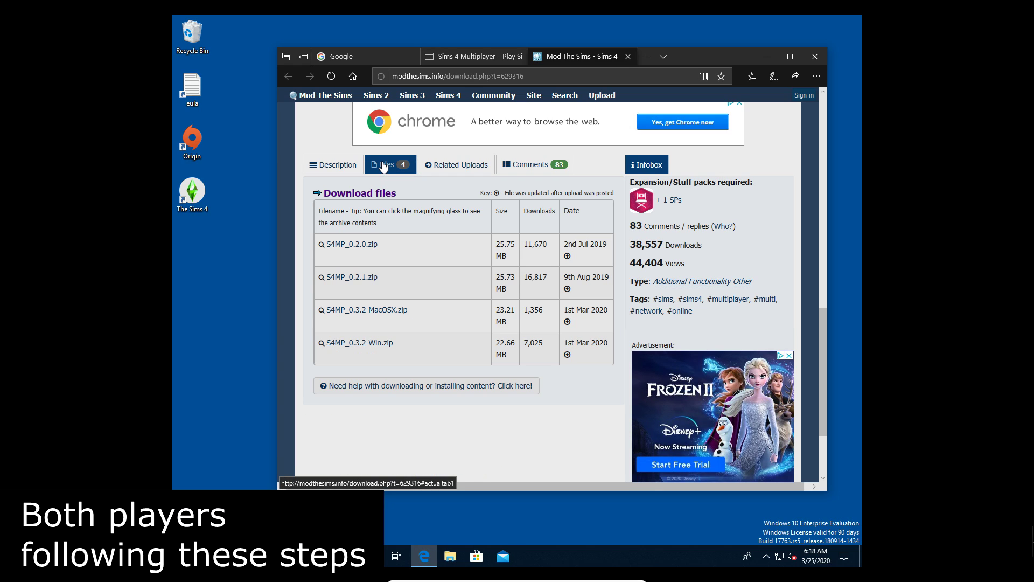
left_click(382, 345)
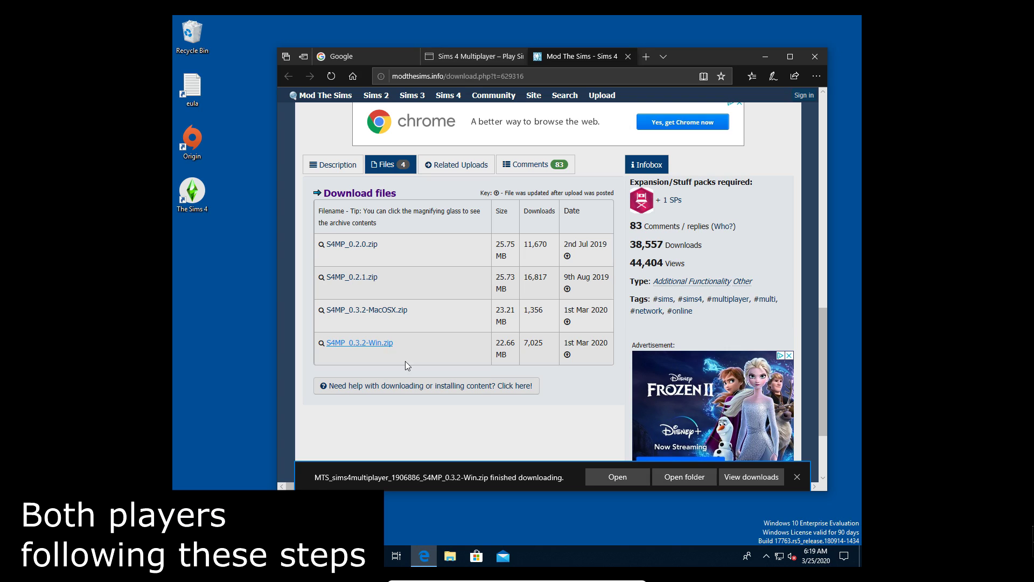
left_click(684, 477)
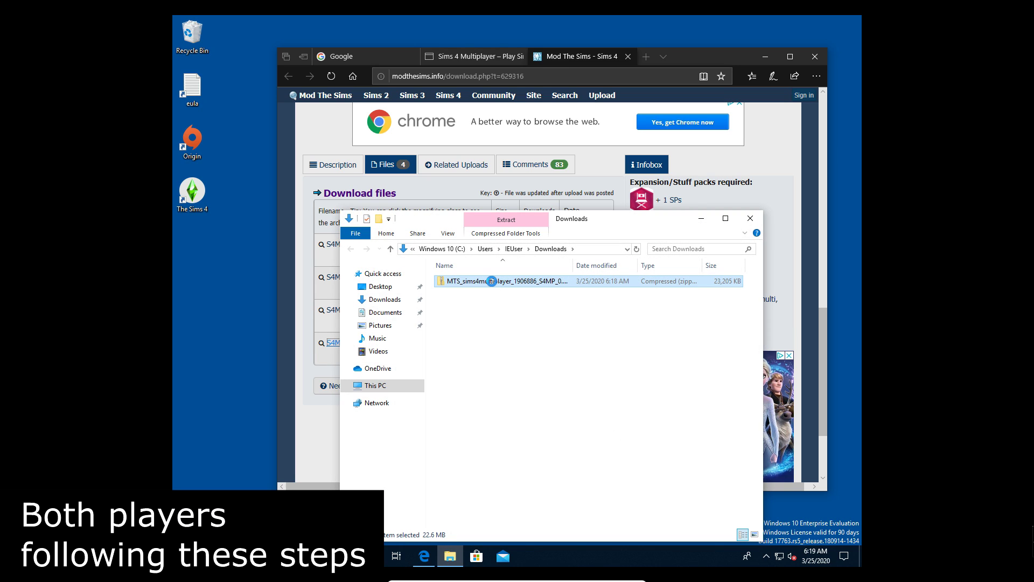
Extract the downloaded S4MP archive to the Desktop folder.
right_click(491, 281)
left_click(520, 318)
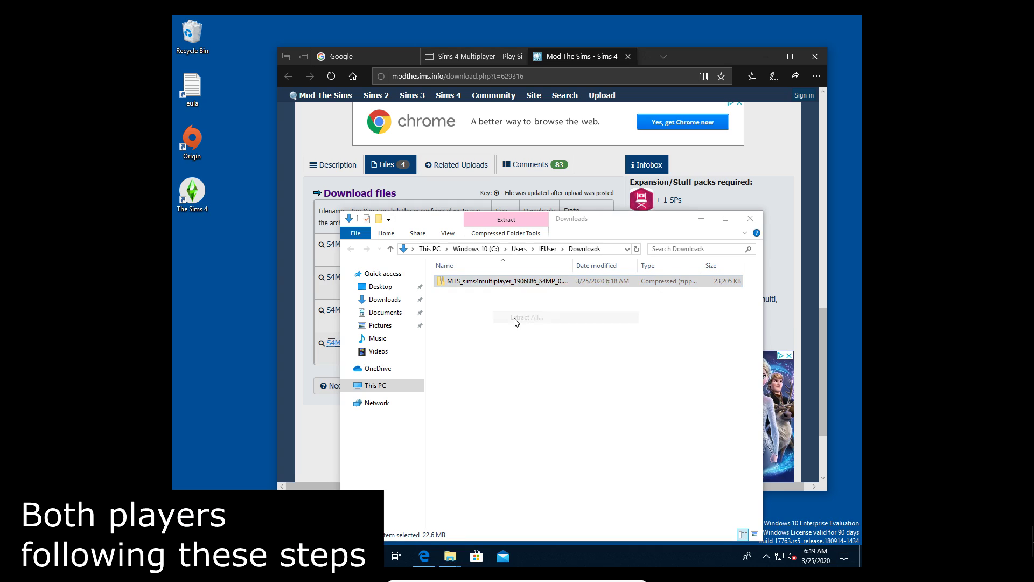
left_click(644, 244)
left_click(396, 253)
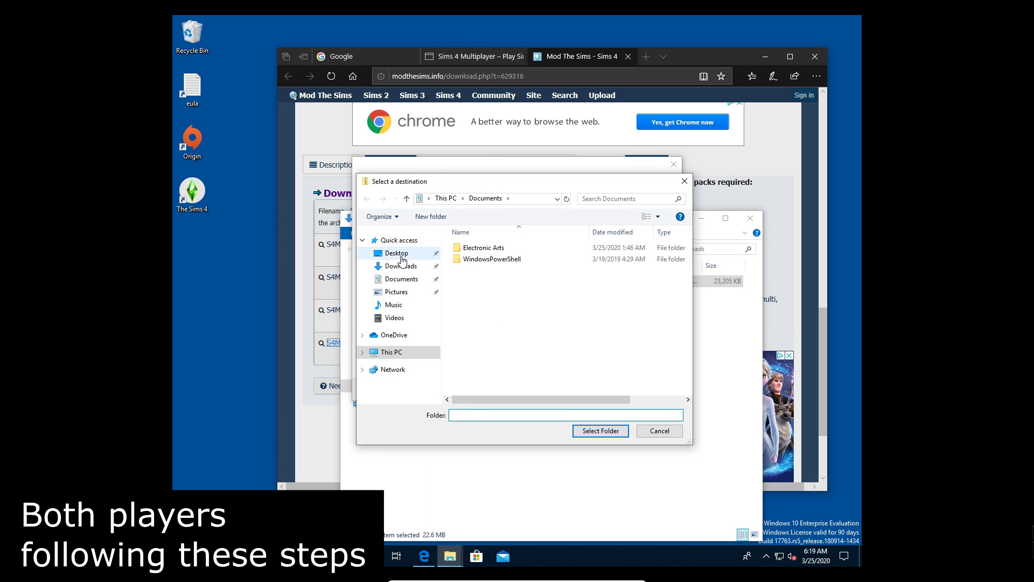
left_click(598, 431)
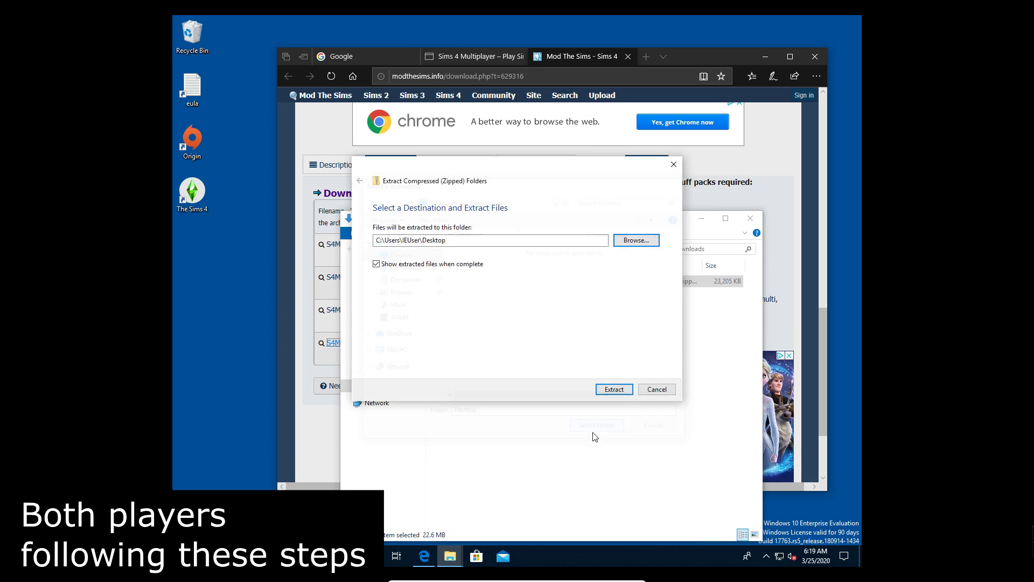
left_click(606, 388)
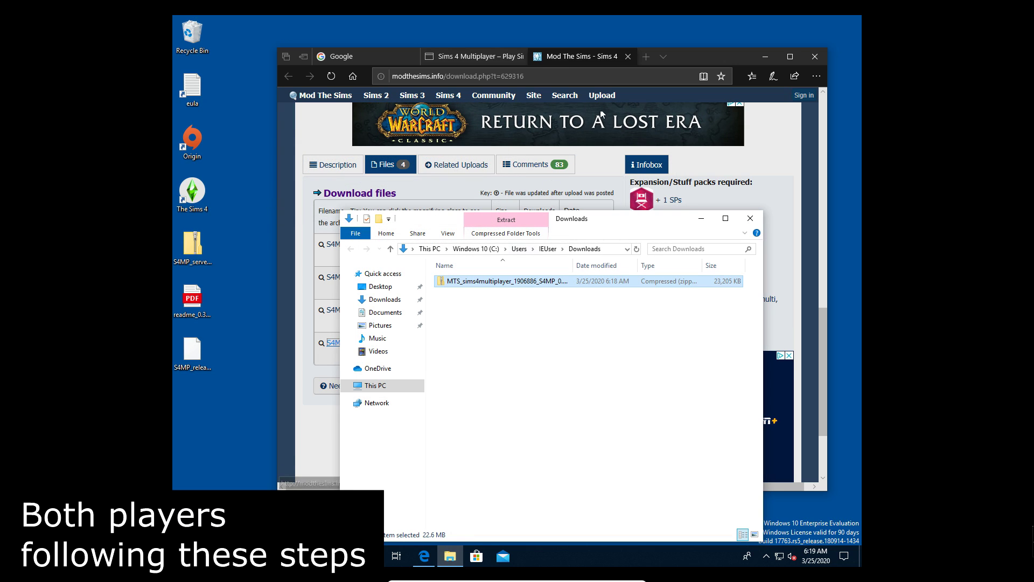
Close the two mod website tabs and clear the browser and Downloads windows off the desktop.
left_click(518, 57)
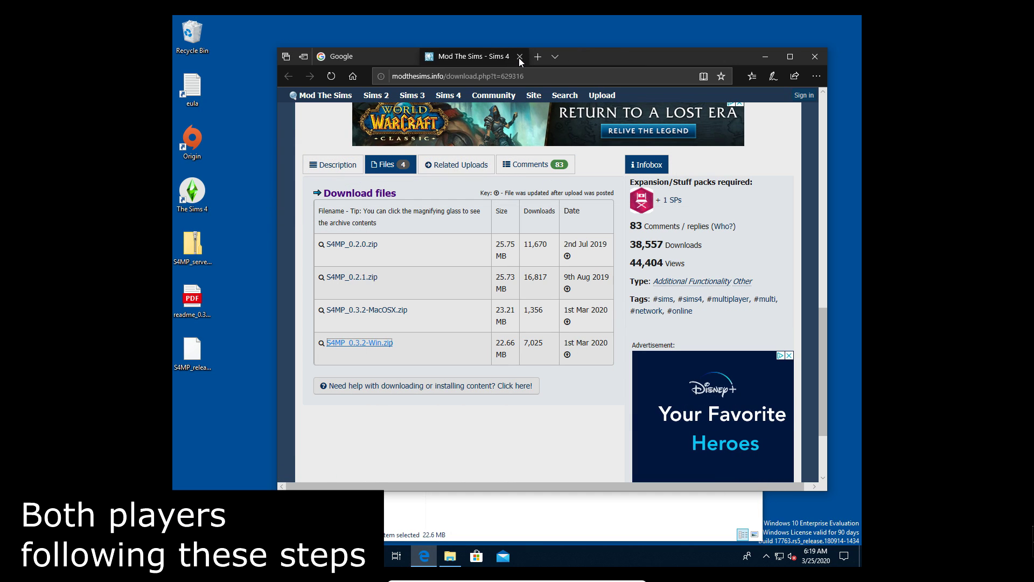
left_click(518, 57)
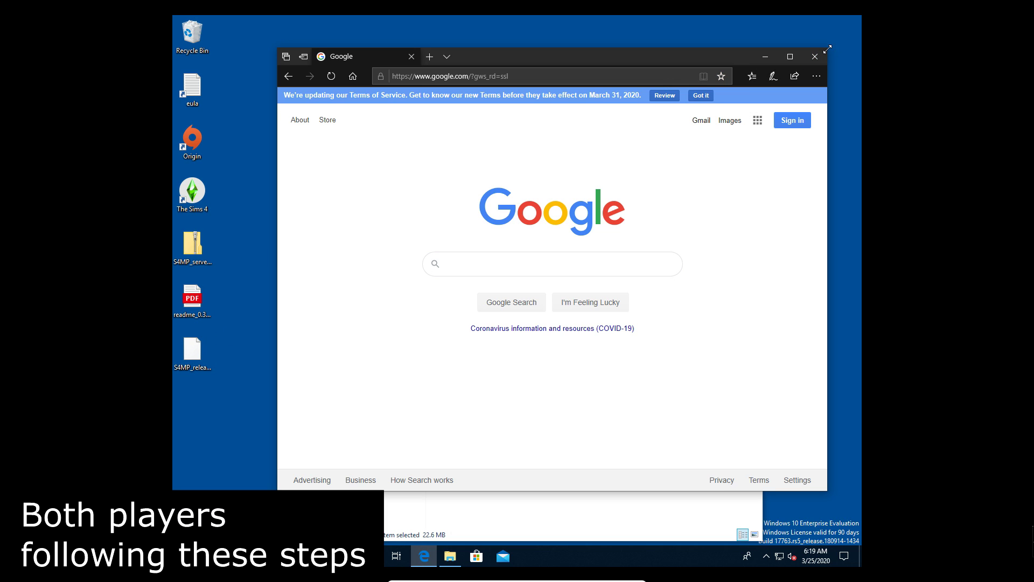
left_click(765, 56)
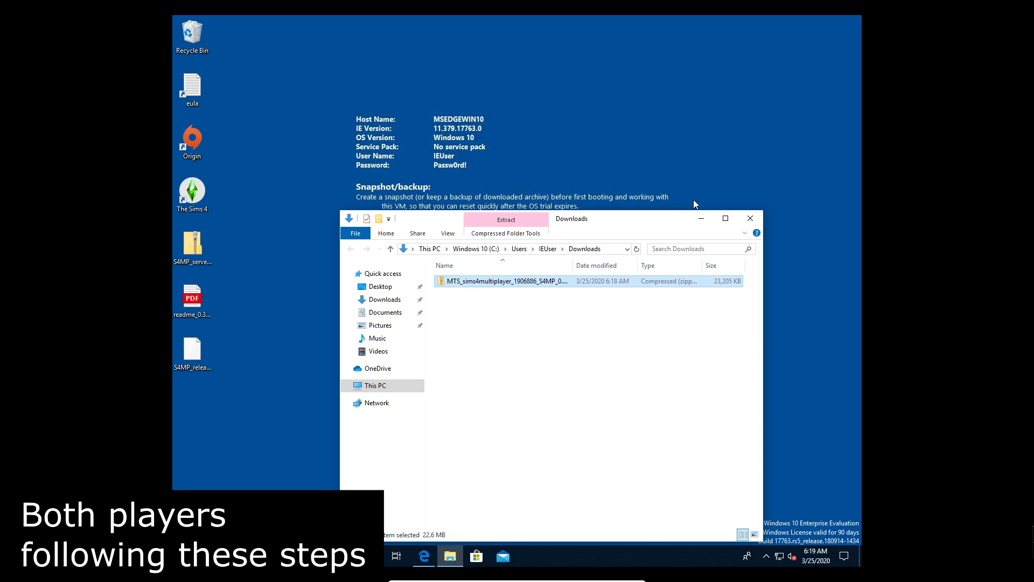
left_click(751, 218)
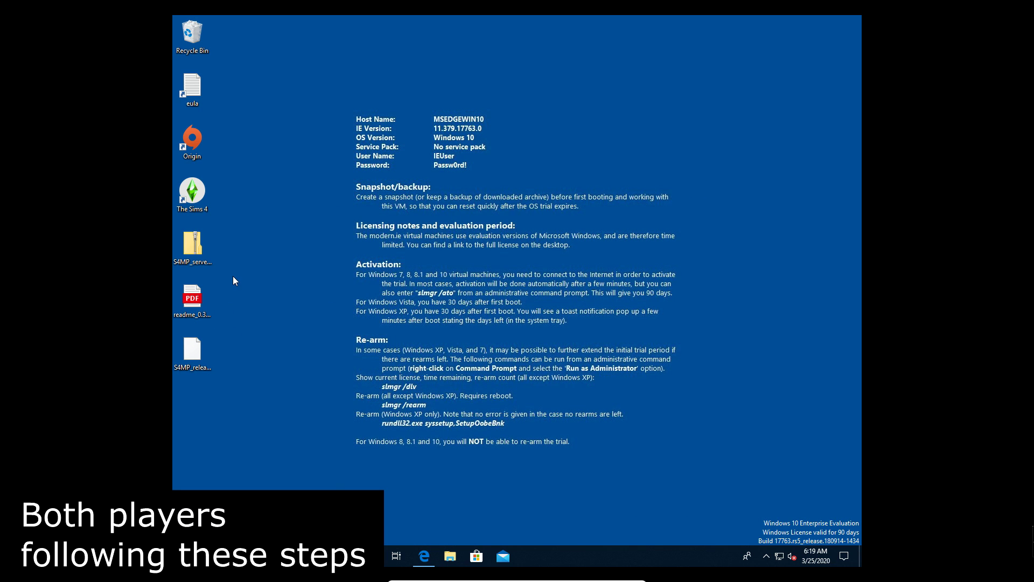
Open a File Explorer window and copy the S4MP_release.ts4script file from the desktop.
left_click(451, 556)
right_click(195, 351)
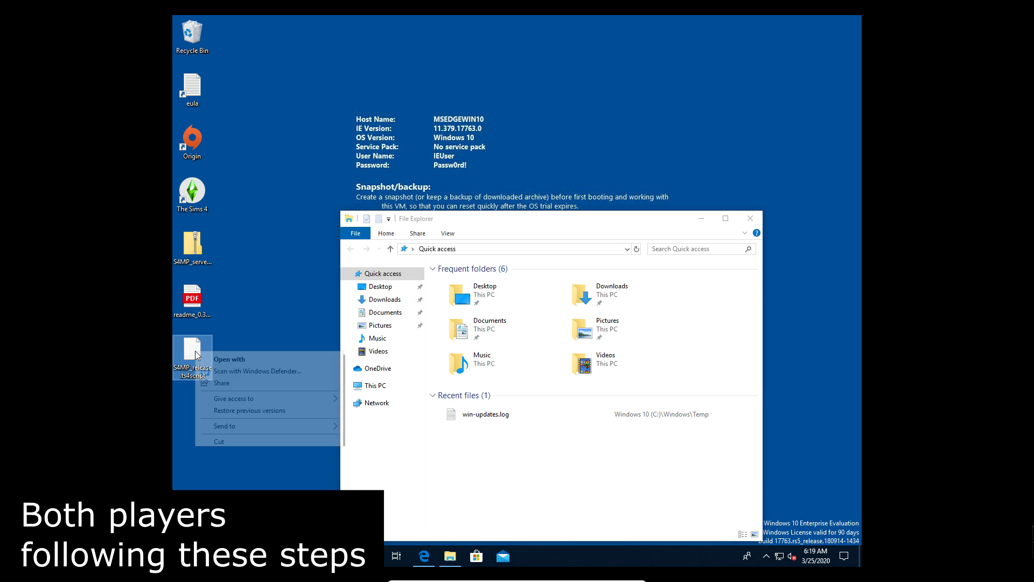
left_click(231, 453)
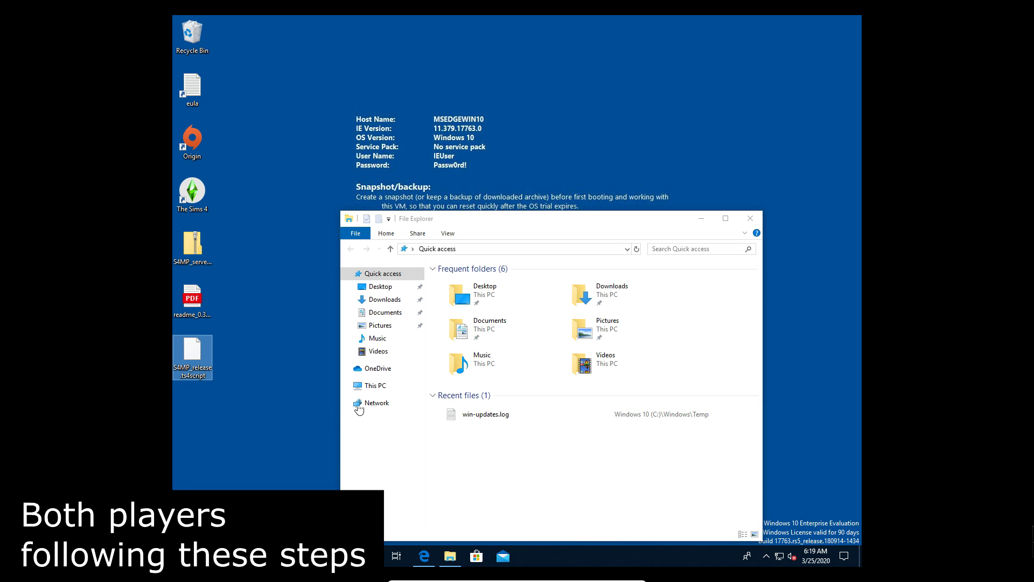
Open Documents > Electronic Arts > The Sims 4 > Mods and delete all the existing contents of the Mods folder.
left_click(376, 313)
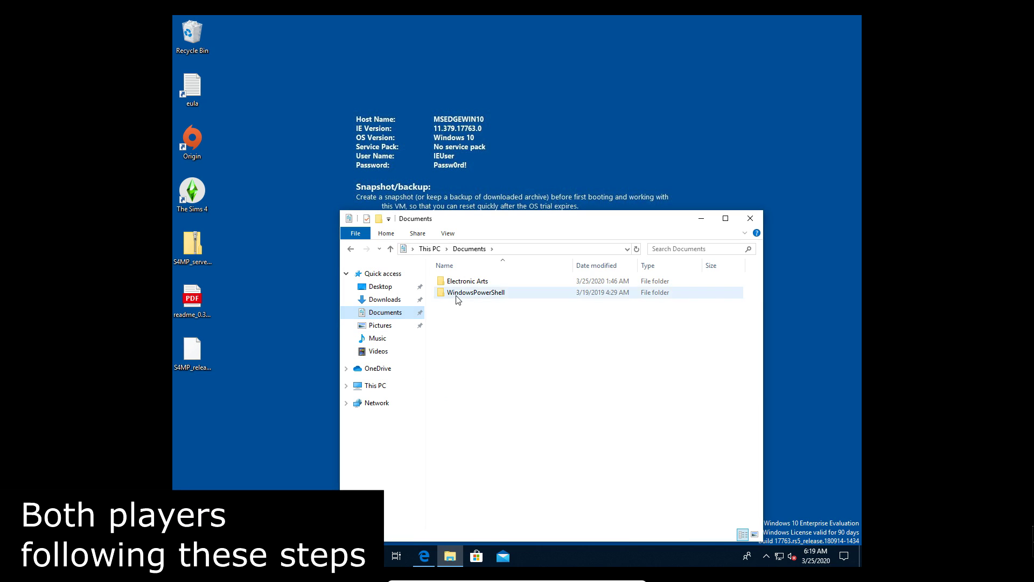
double_click(458, 282)
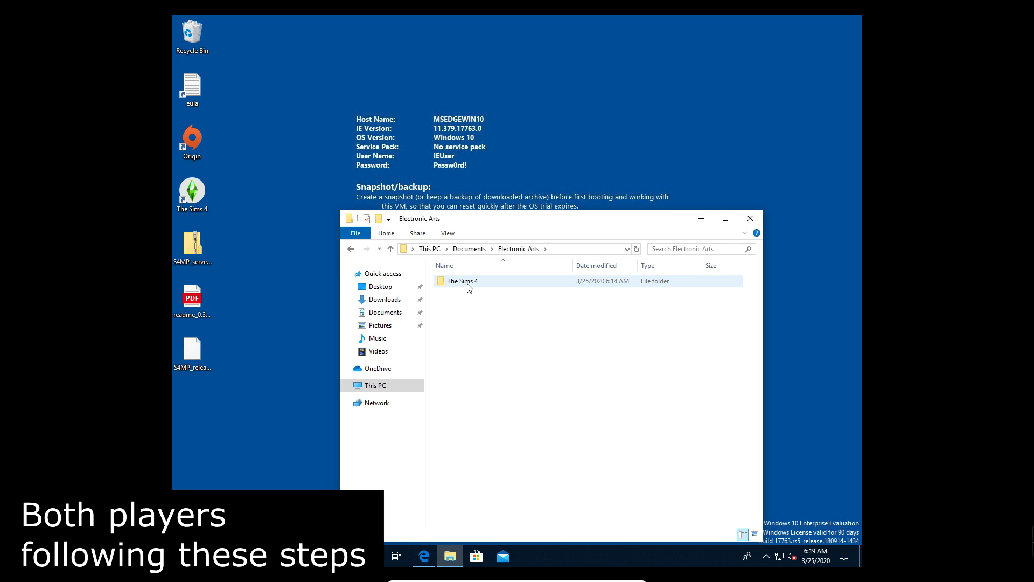
double_click(467, 283)
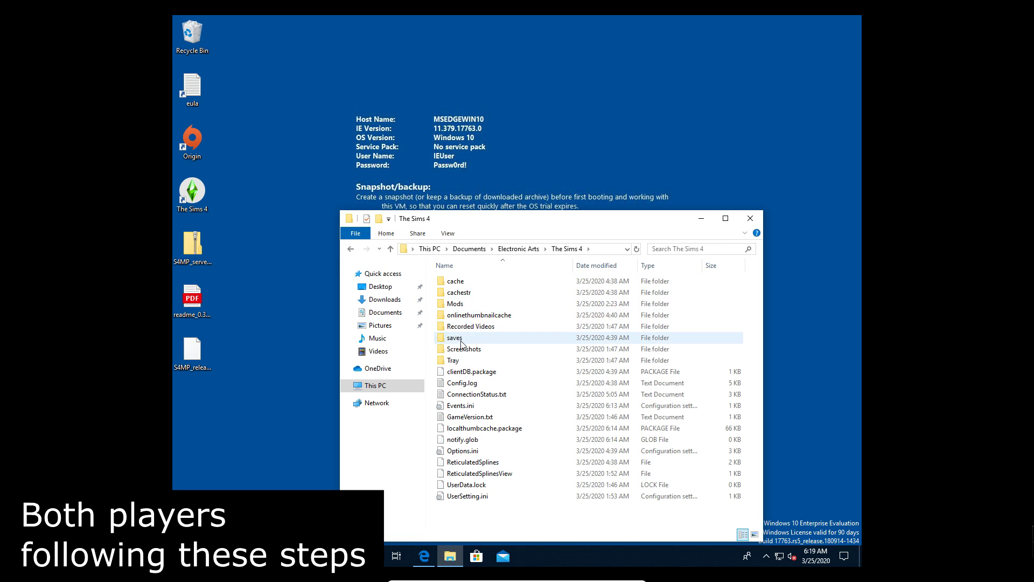
double_click(459, 304)
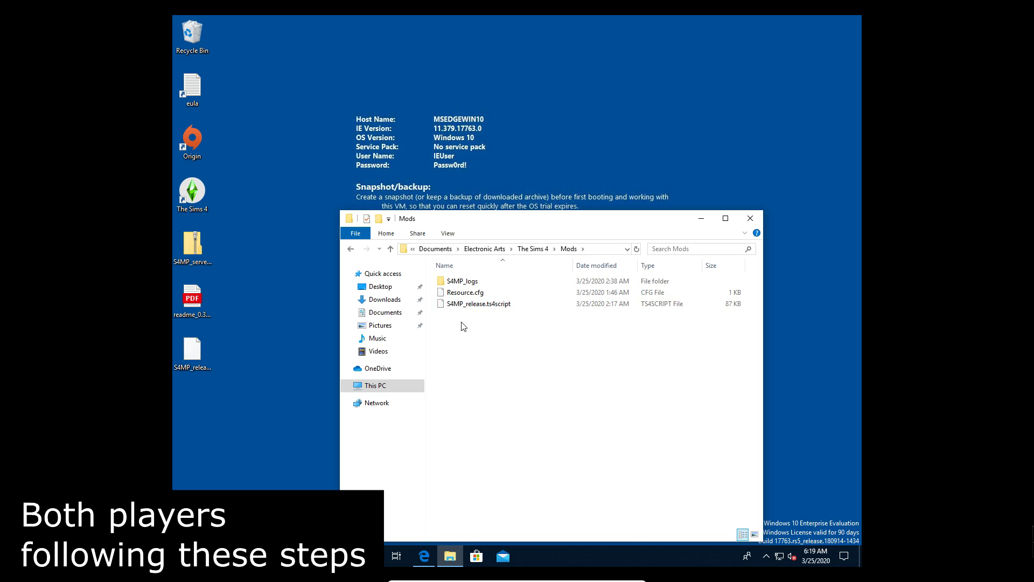
left_click_drag(461, 325, 460, 284)
key("Delete")
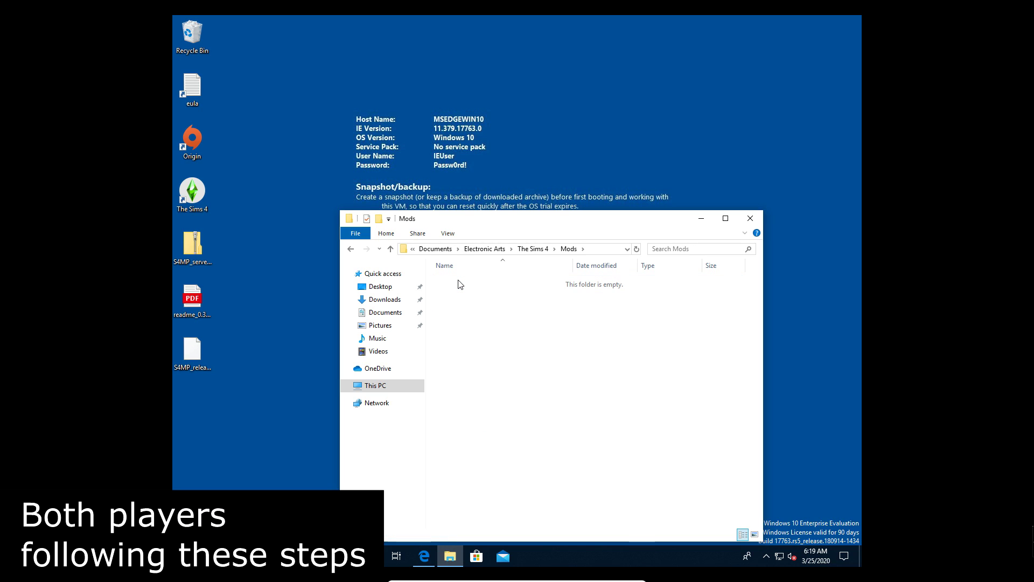
Paste the copied S4MP script file into the empty Mods folder and minimize the window.
right_click(469, 306)
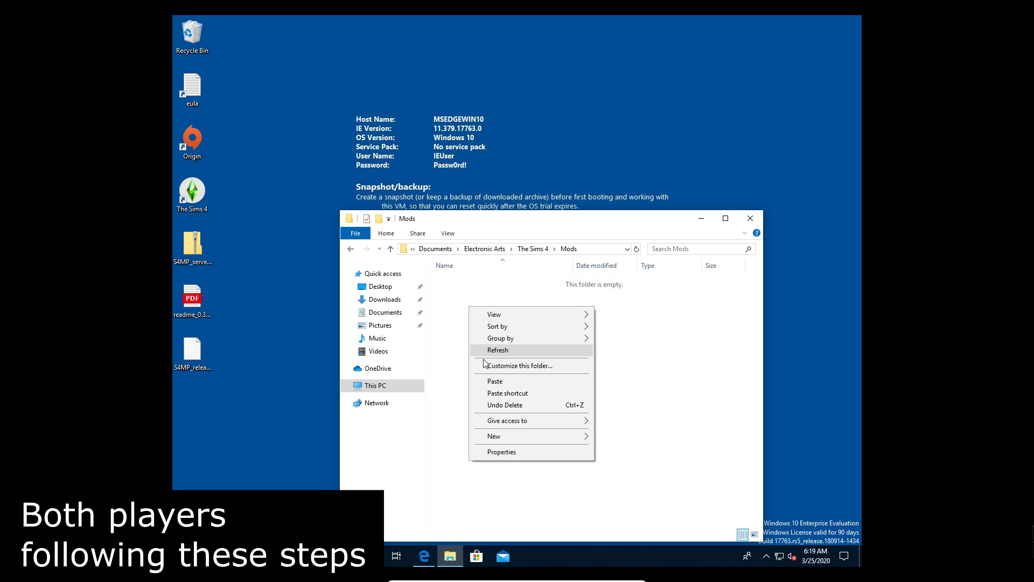
left_click(491, 381)
left_click(510, 313)
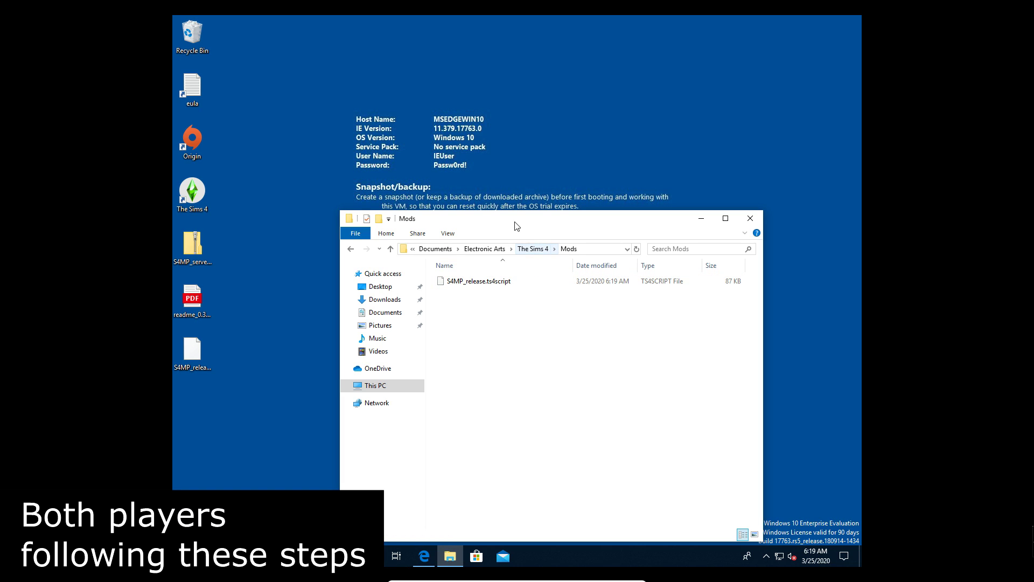
left_click(702, 218)
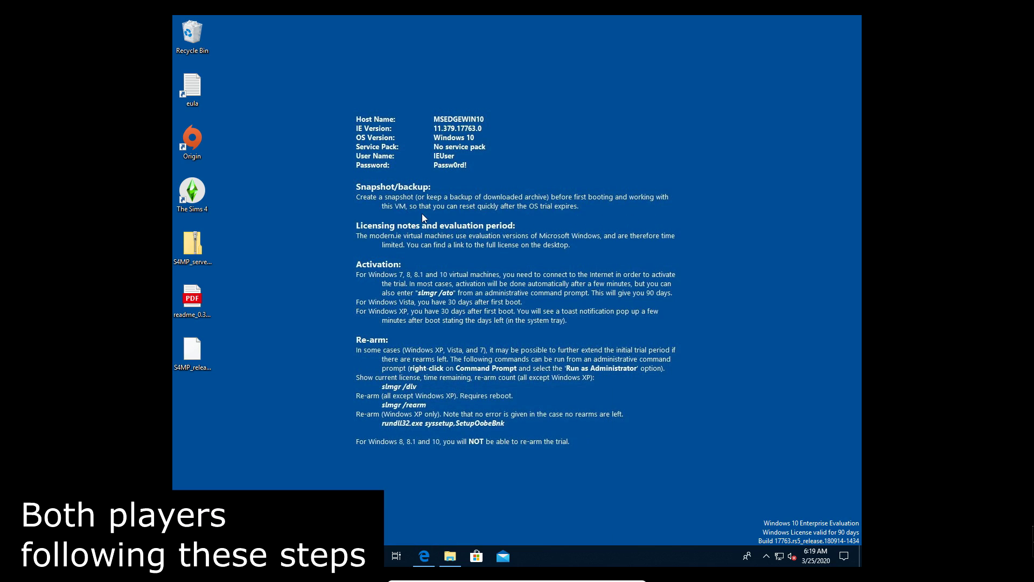
Launch The Sims 4 and open the Other category of the game options.
double_click(210, 200)
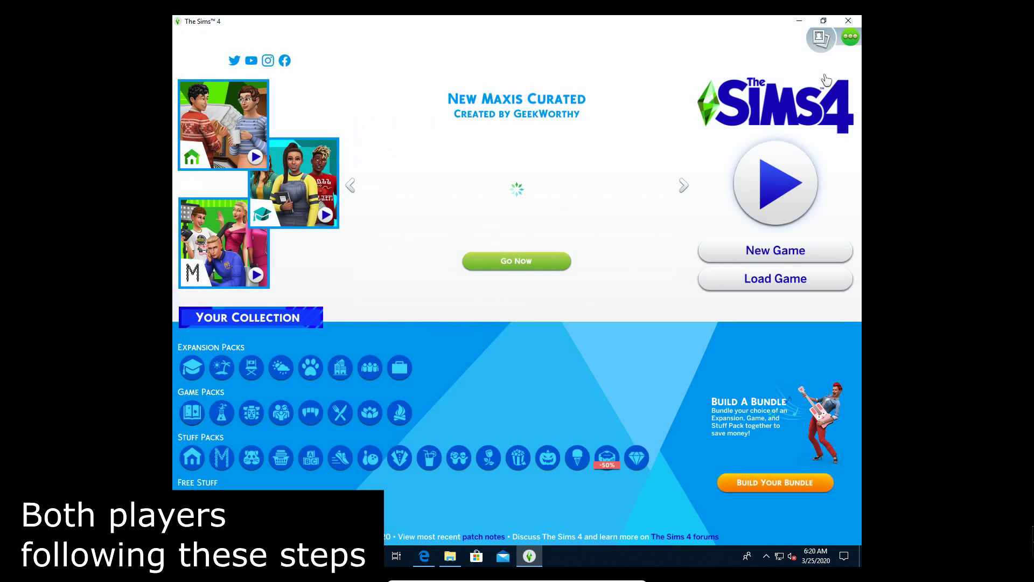
key("Escape")
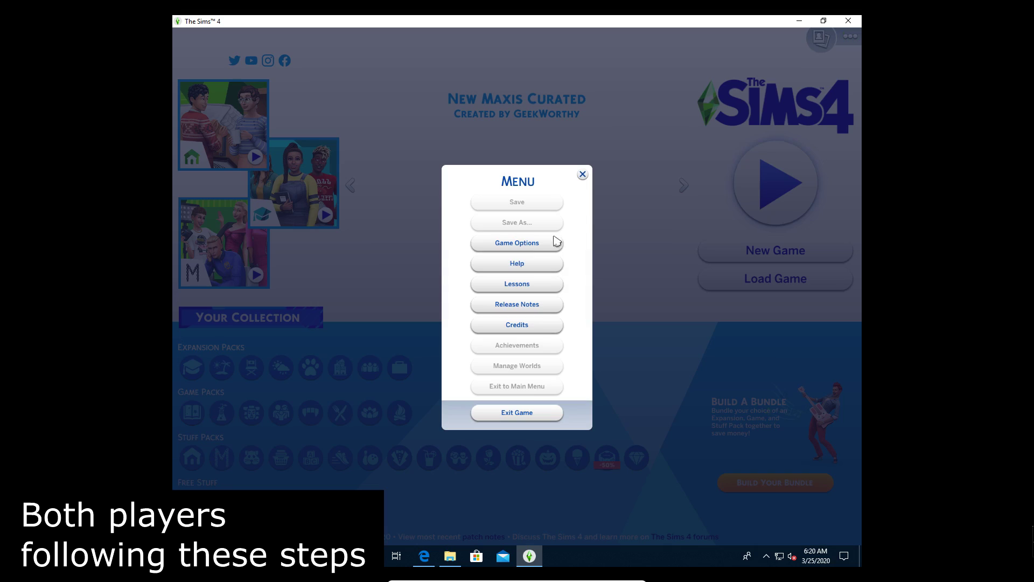
left_click(518, 246)
left_click(345, 274)
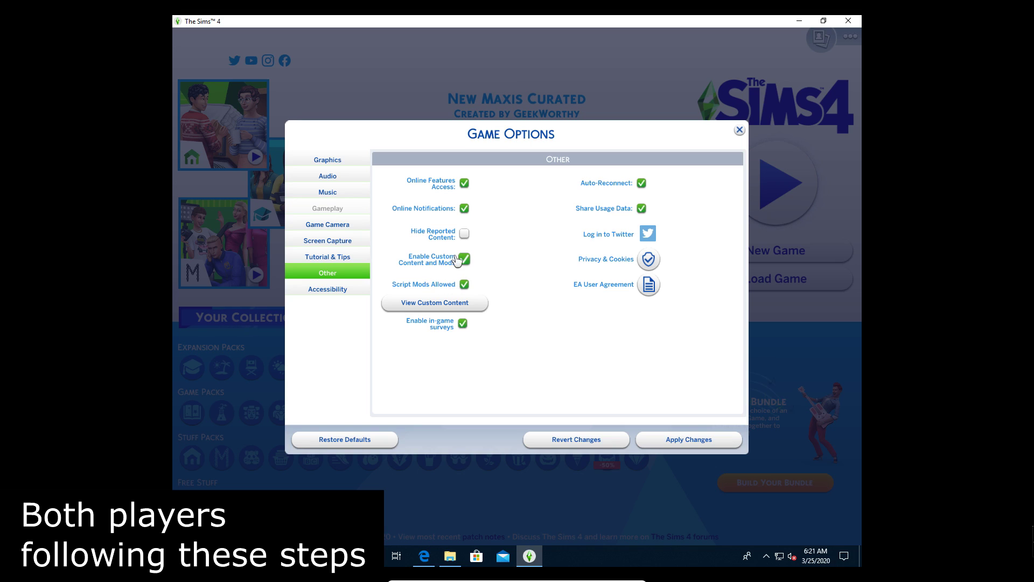
Make sure custom content and script mods are enabled, and check the installed mods list for S4MP_release.
left_click(464, 310)
left_click(464, 259)
key("Return")
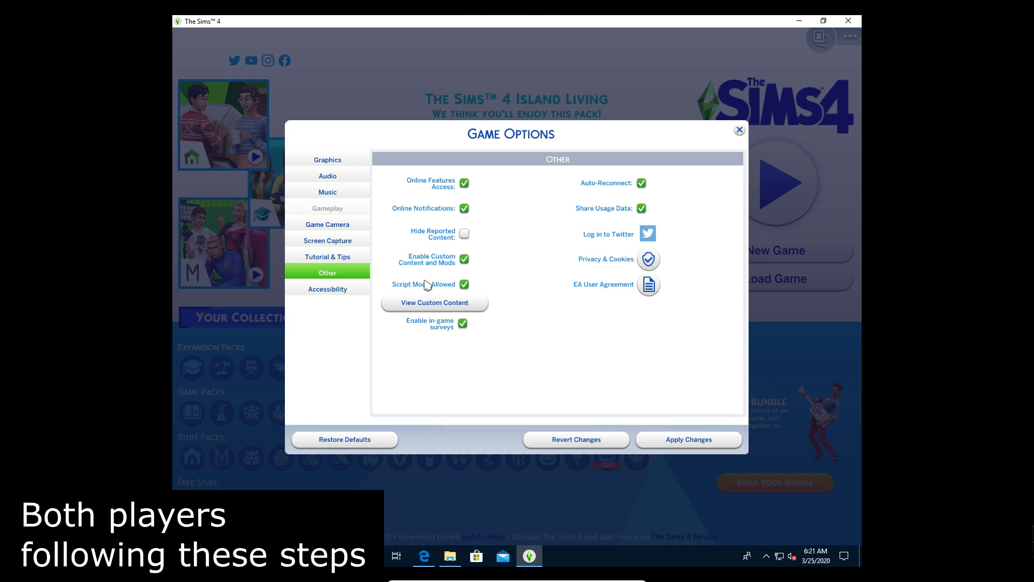
left_click(451, 309)
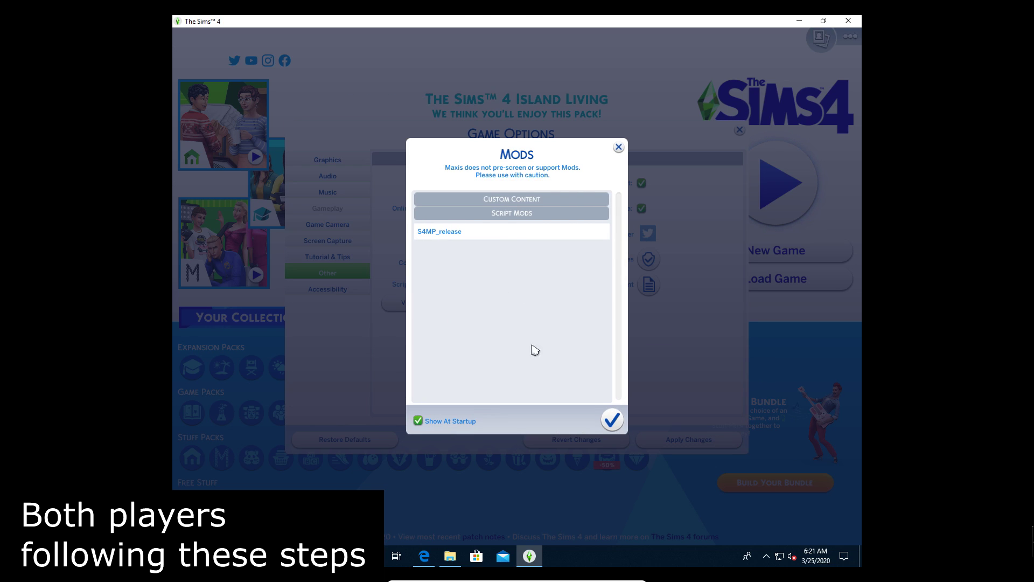
left_click(613, 421)
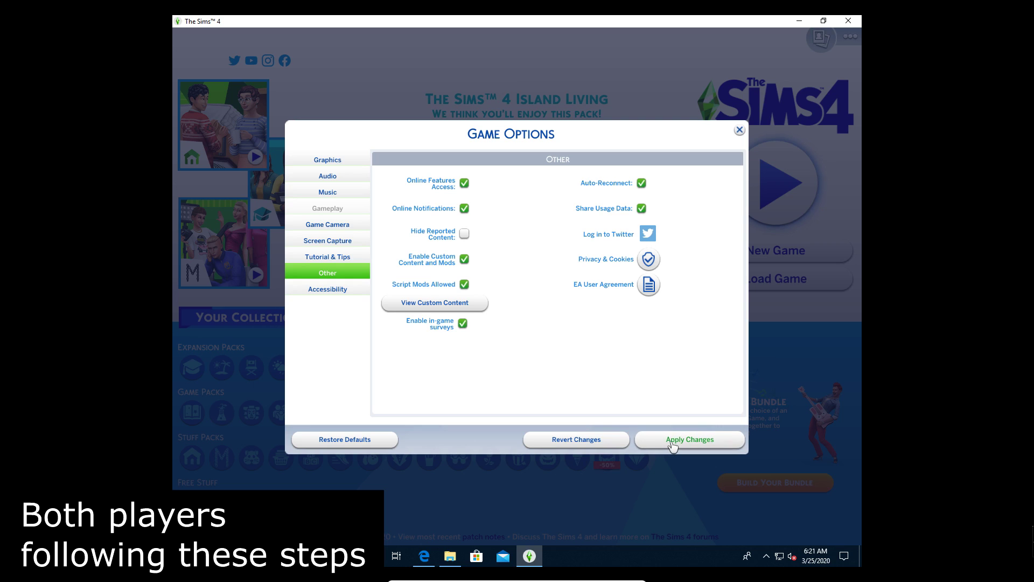
Apply the game options and load the saved game "chad unit house video edition".
left_click(674, 441)
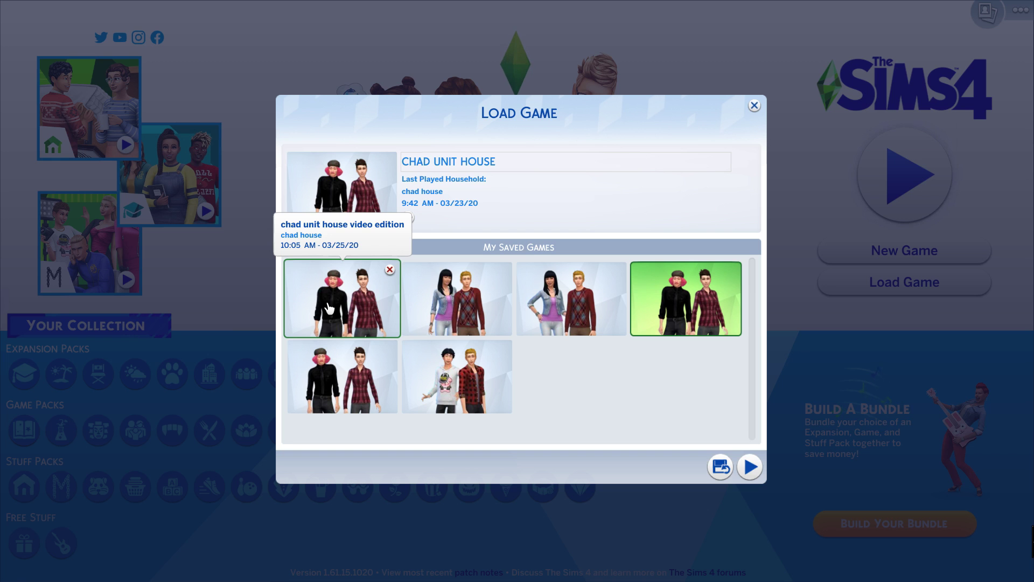
left_click(329, 307)
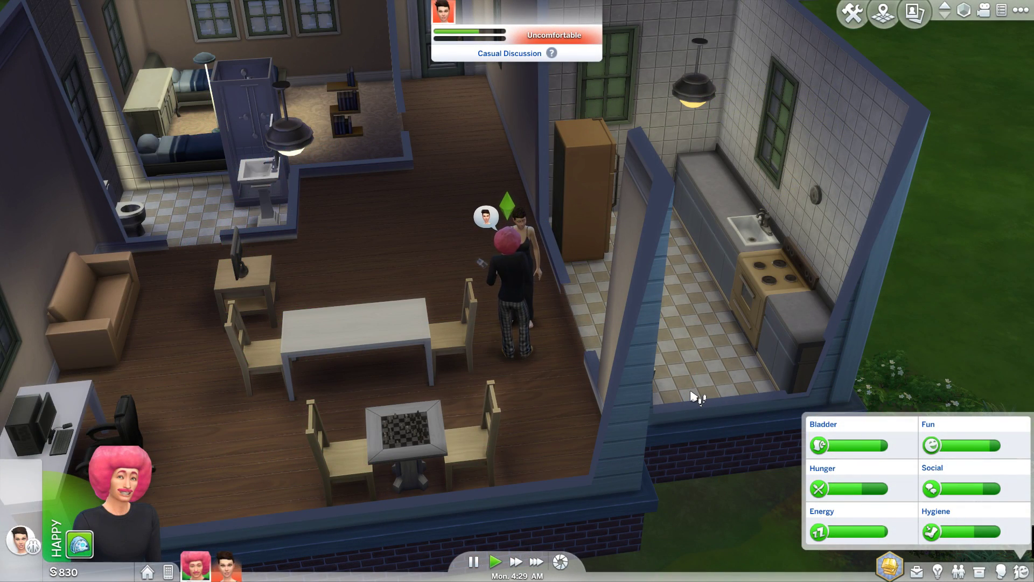
Pause the running household and save the game under its current save.
left_click(473, 561)
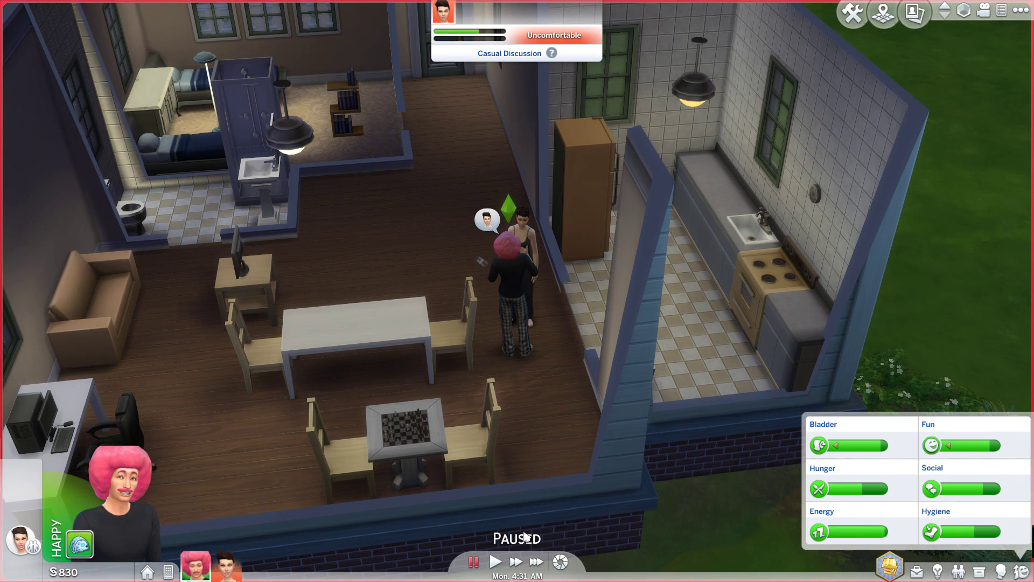
scroll(492, 561, "up", 2)
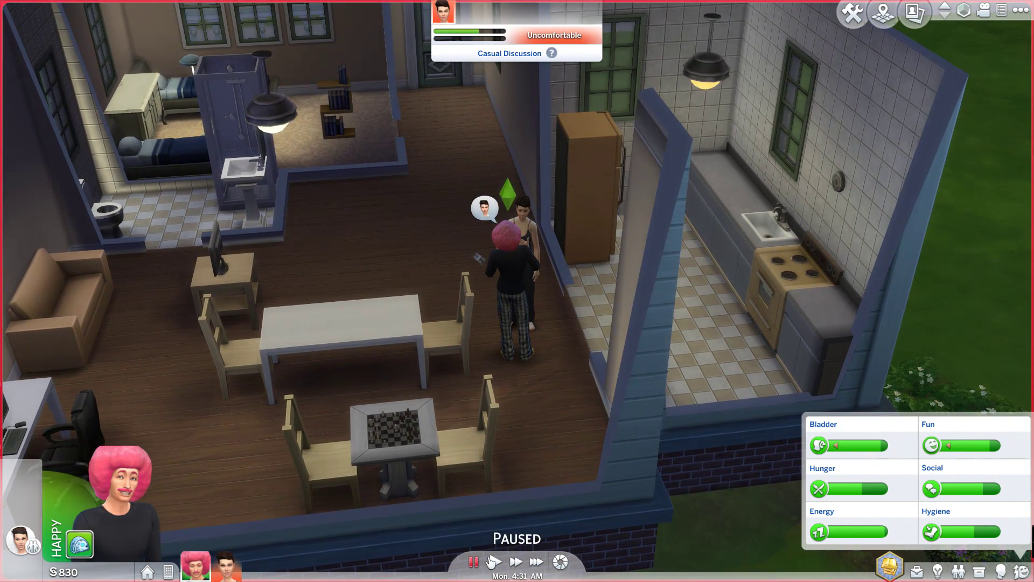
key("Right")
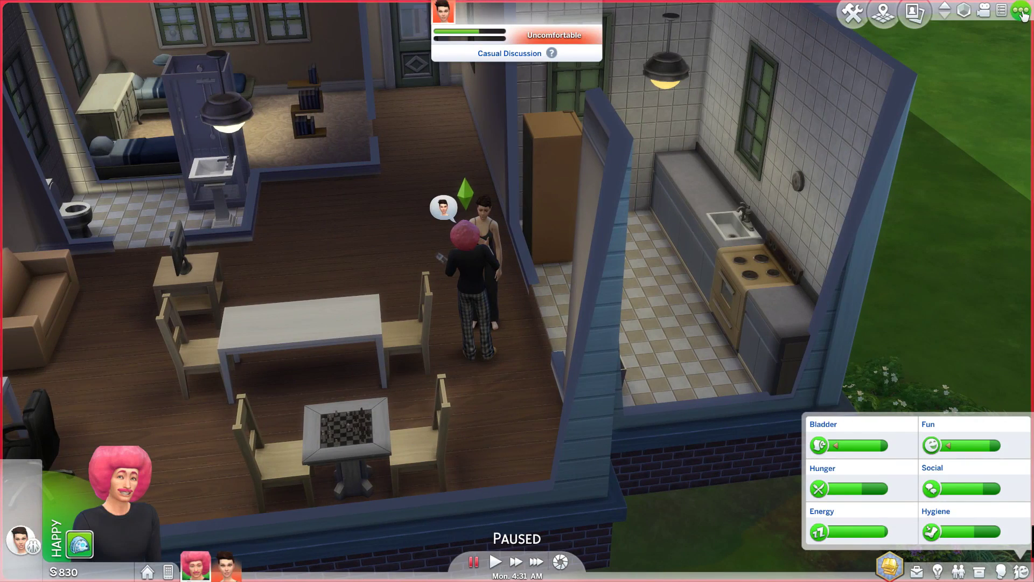
key("Escape")
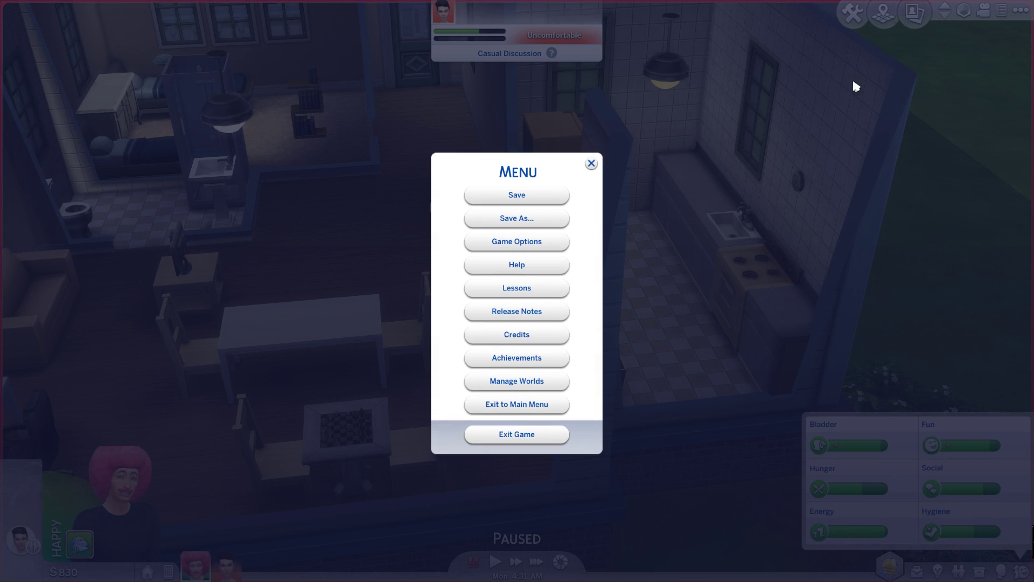
left_click(513, 204)
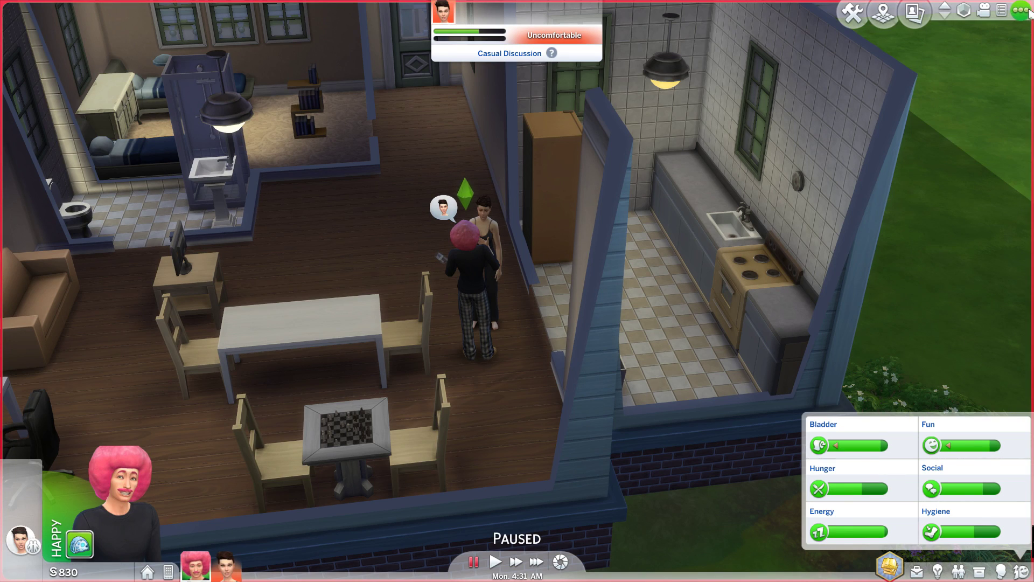
Exit to the main menu and open the list of saved games.
left_click(1023, 11)
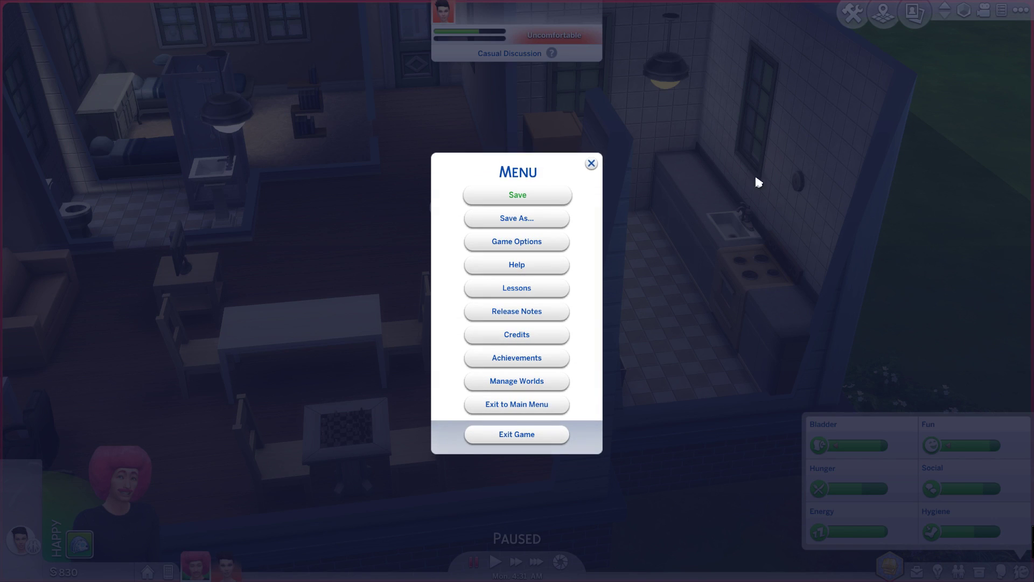
left_click(527, 405)
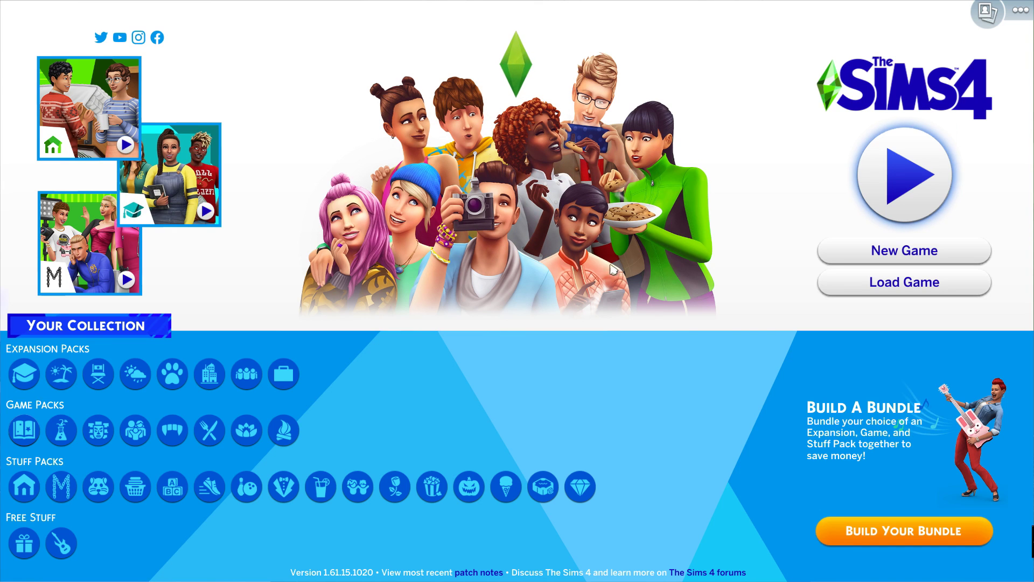
left_click(890, 284)
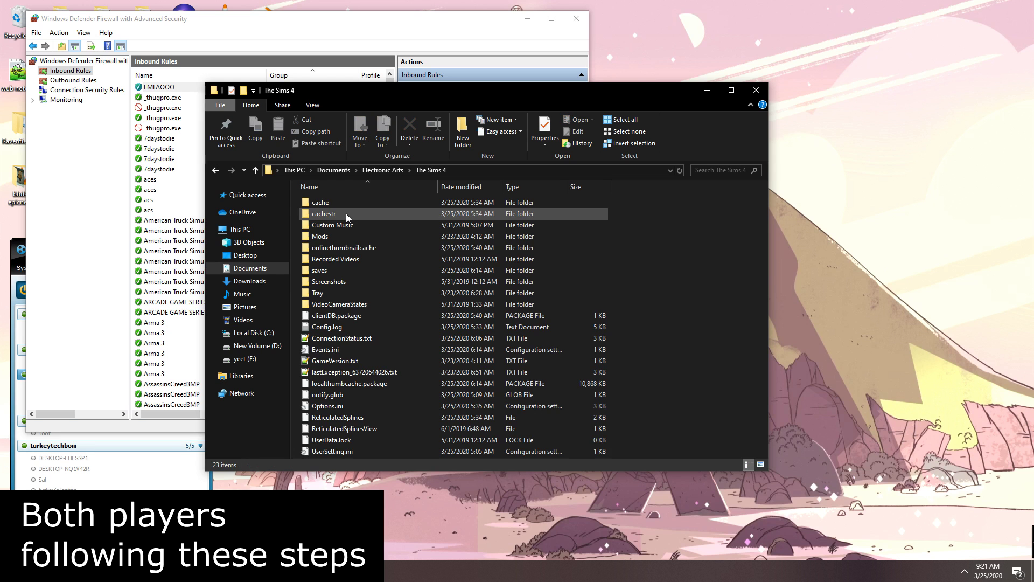
Open the saves folder inside Documents > Electronic Arts > The Sims 4 and launch The Sims 4.
double_click(325, 270)
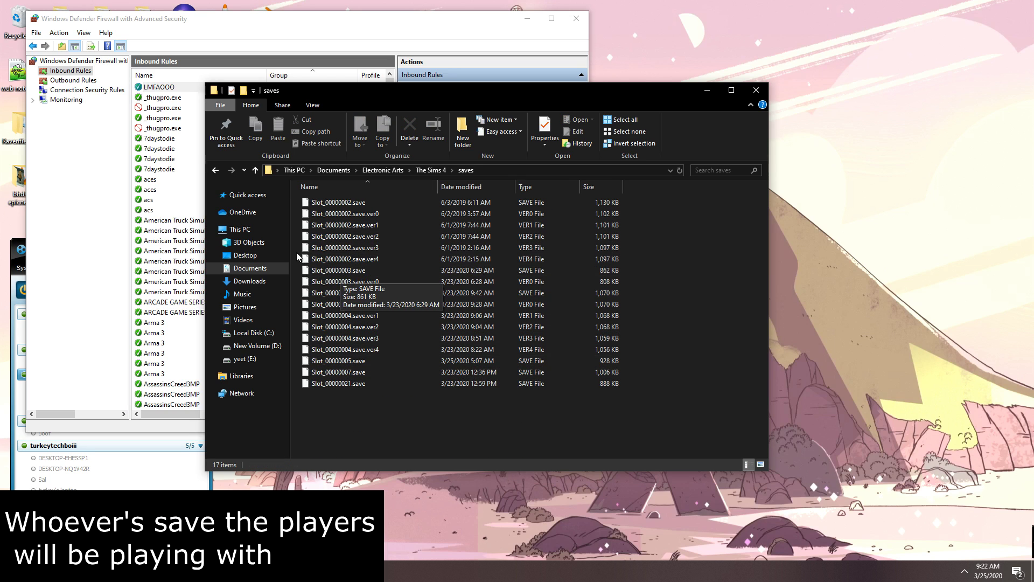
key("super")
type("sims")
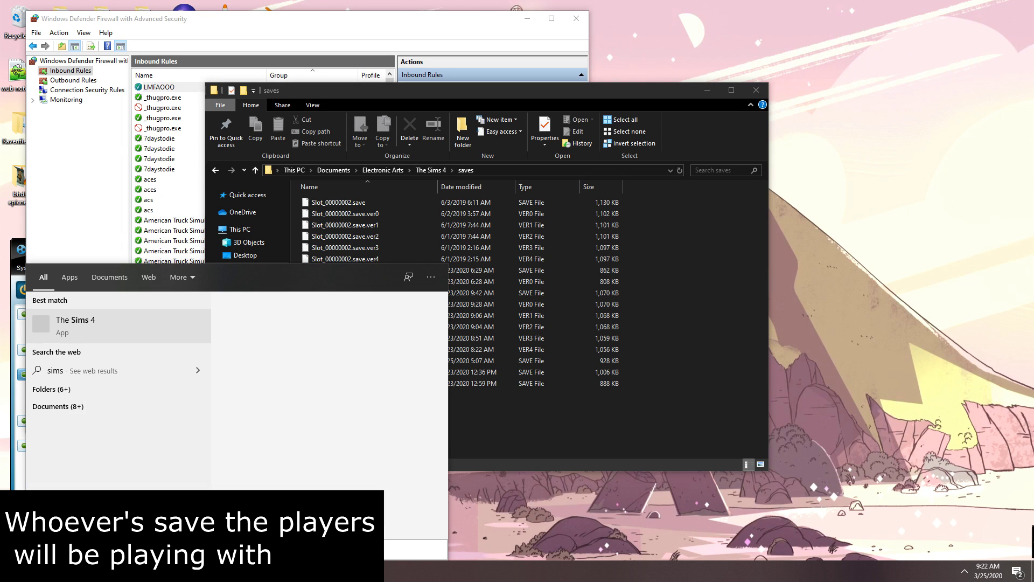
key("Return")
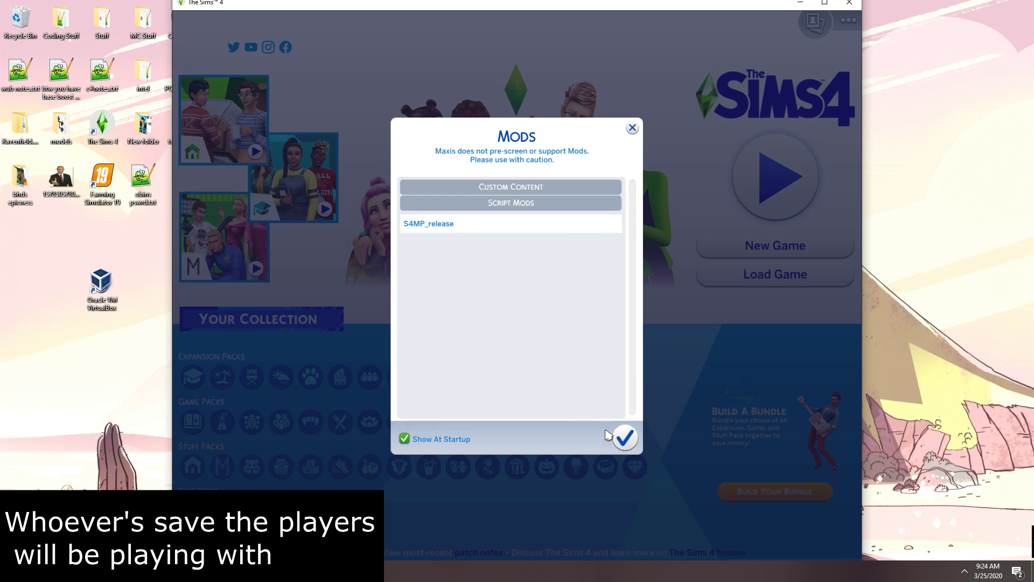
Dismiss the mods list and copy the file path of the "chad unit house video edition" save from the load screen.
left_click(622, 438)
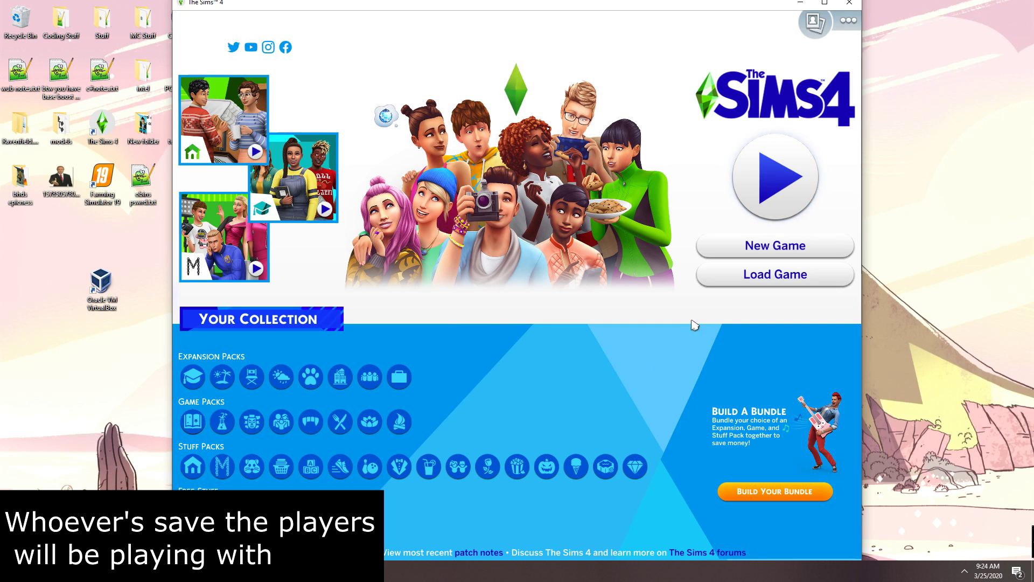
left_click(717, 276)
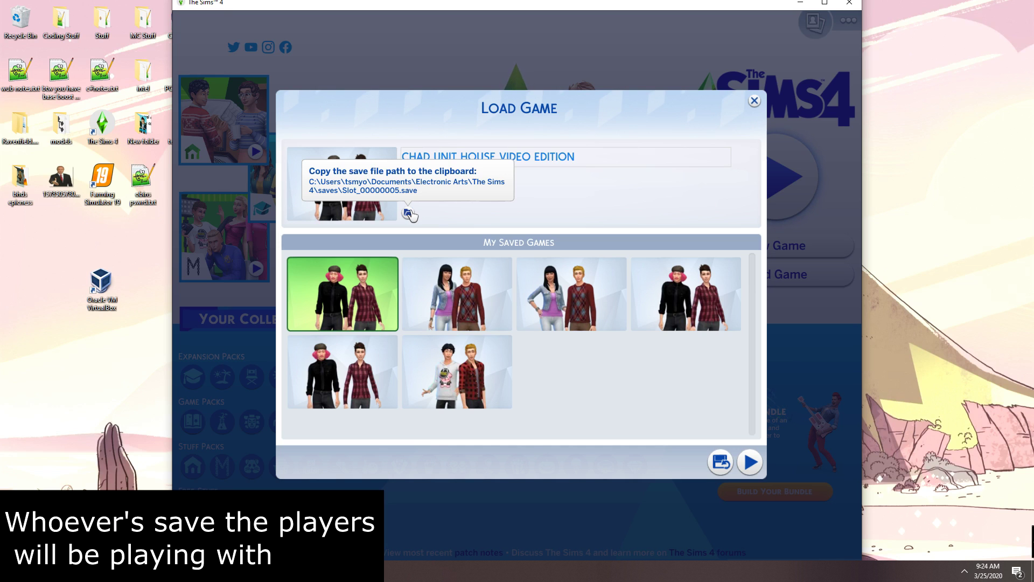
left_click(408, 214)
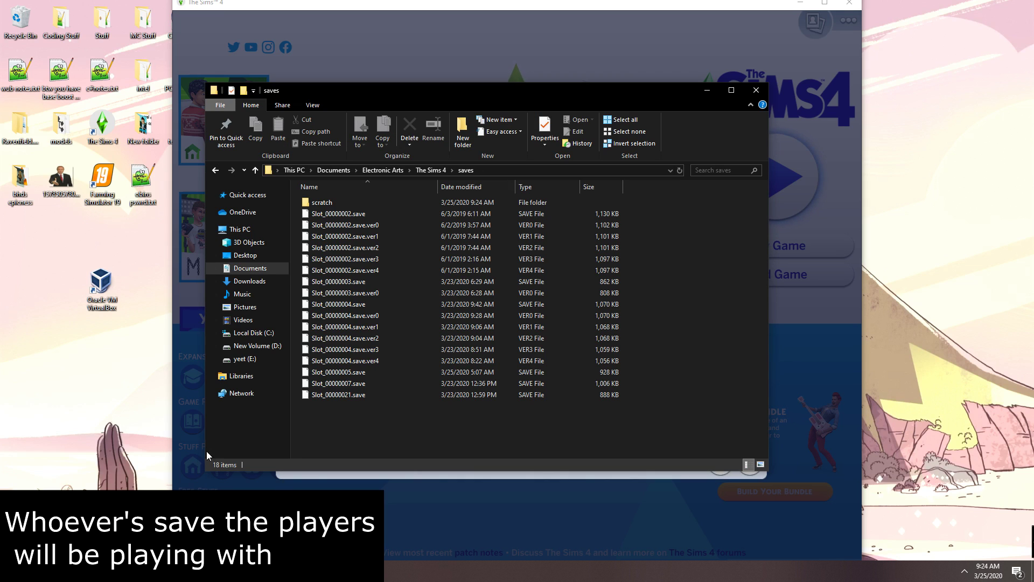
Check the saves folder's path and copy Slot_00000005.save to the desktop, replacing the existing file there.
left_click(480, 170)
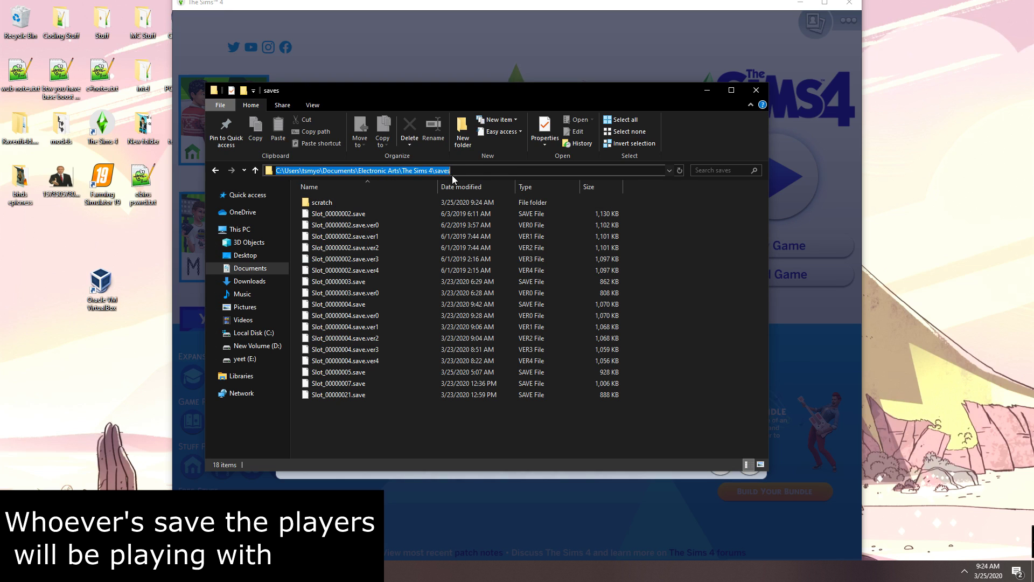
left_click(374, 446)
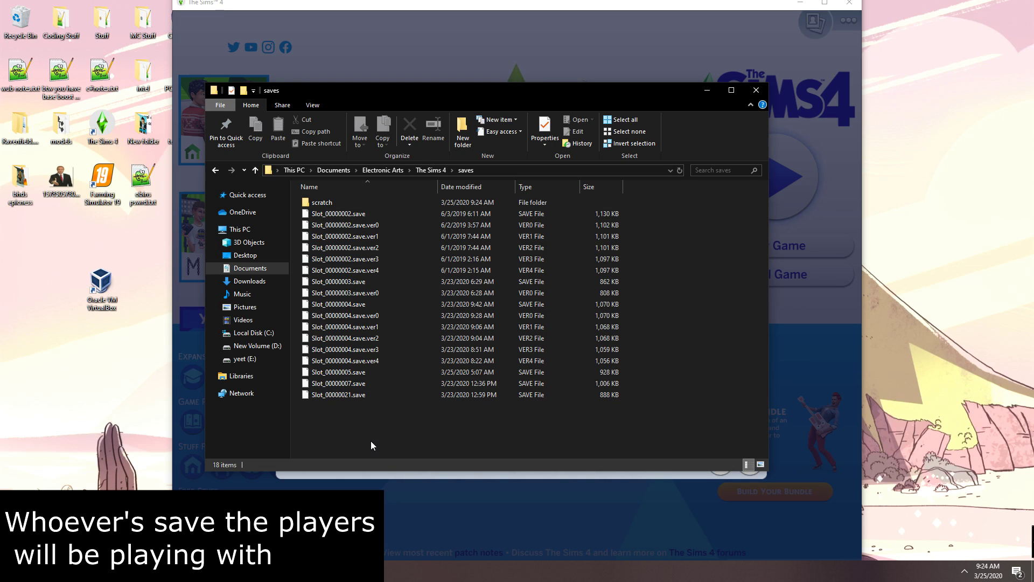
left_click(362, 376)
right_click(361, 376)
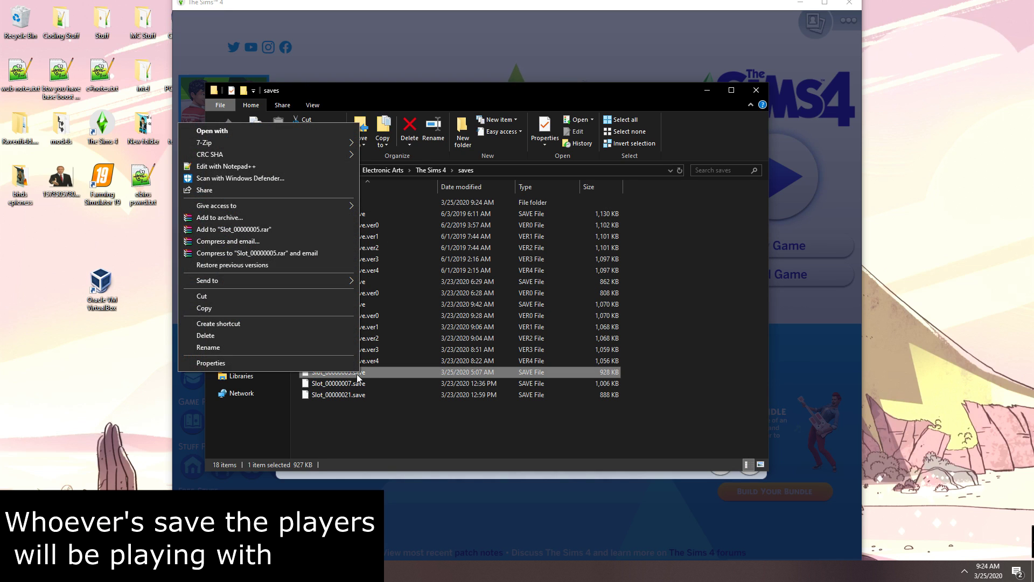
left_click(227, 309)
left_click(105, 394)
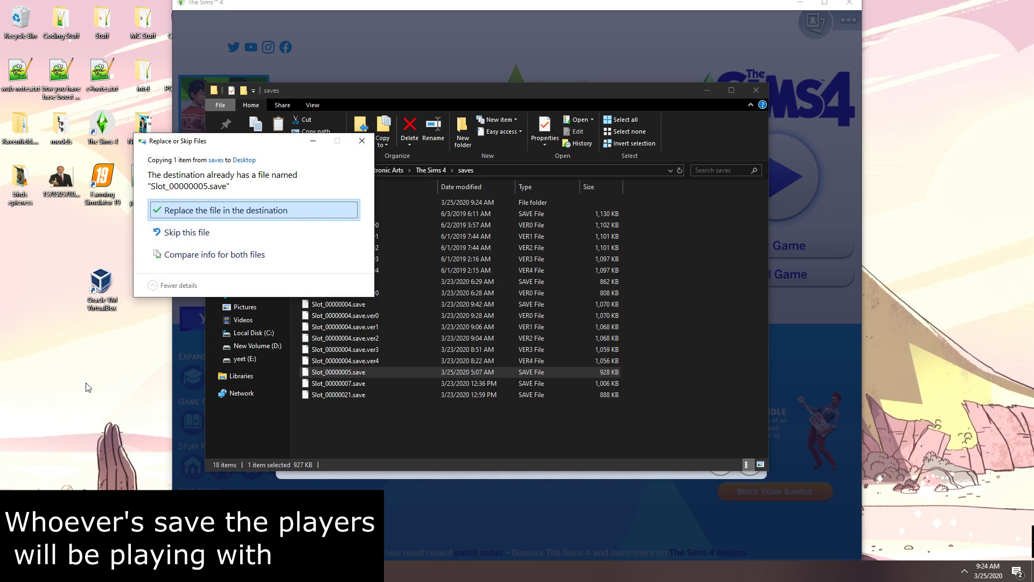
left_click(203, 214)
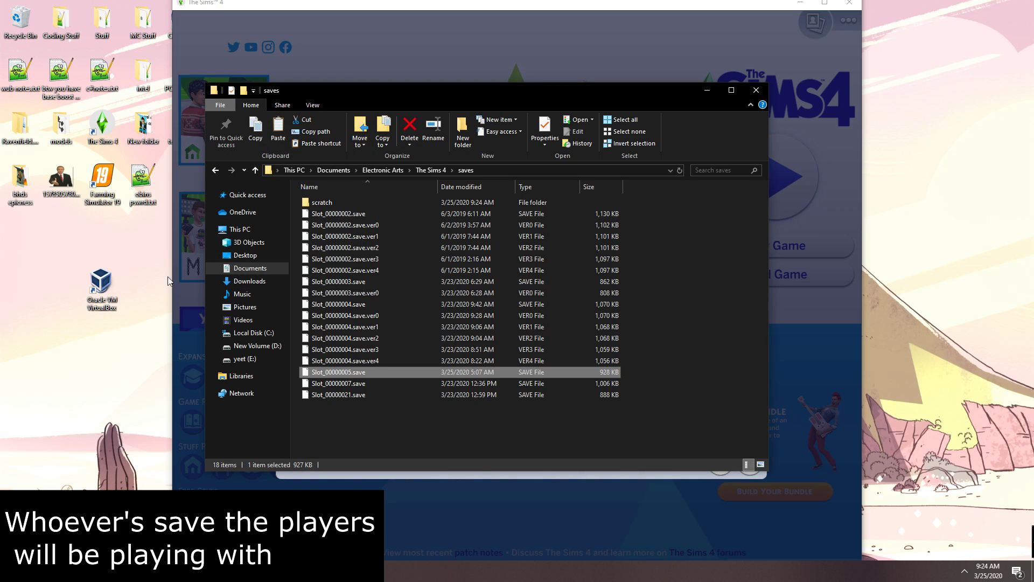
left_click(114, 435)
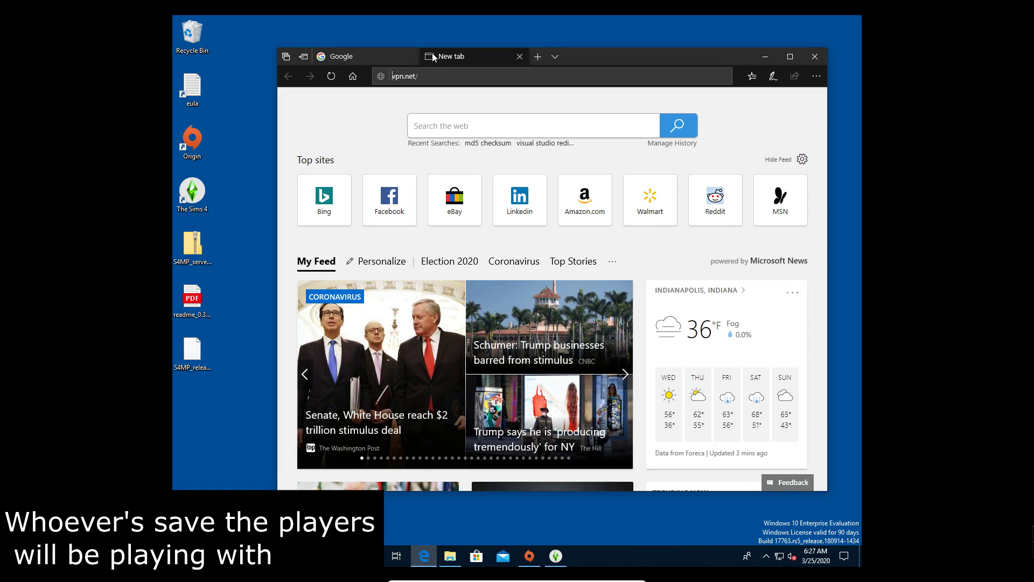
Download Hamachi from vpn.net and proceed through its setup in English to the install options.
key("Return")
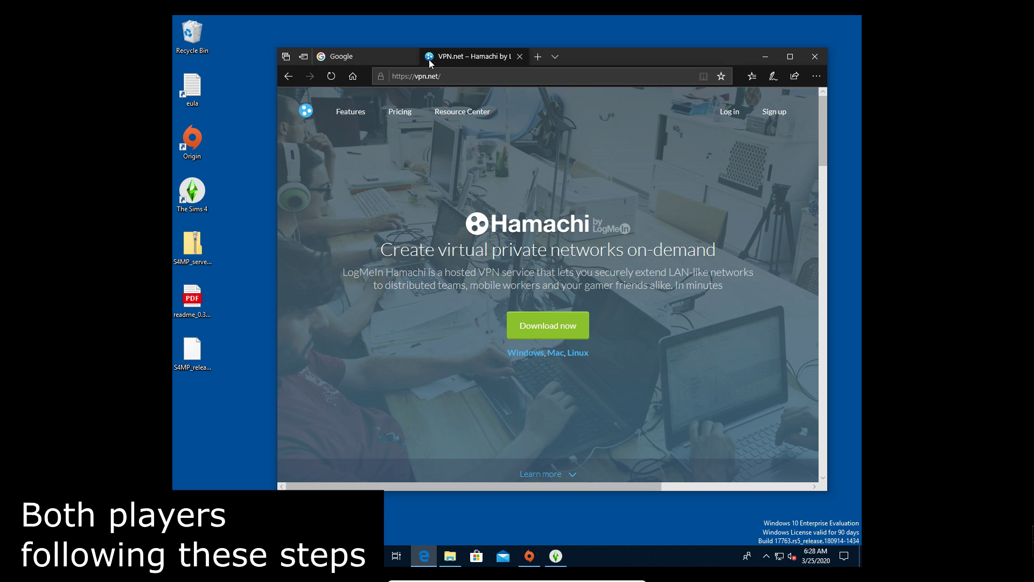
left_click(553, 335)
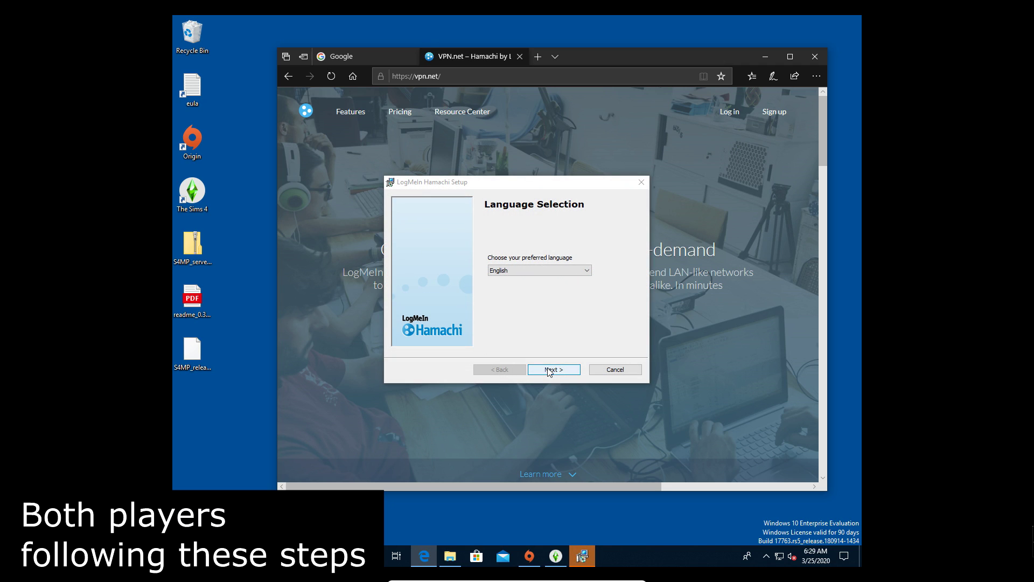
left_click(542, 372)
left_click(492, 345)
left_click(545, 370)
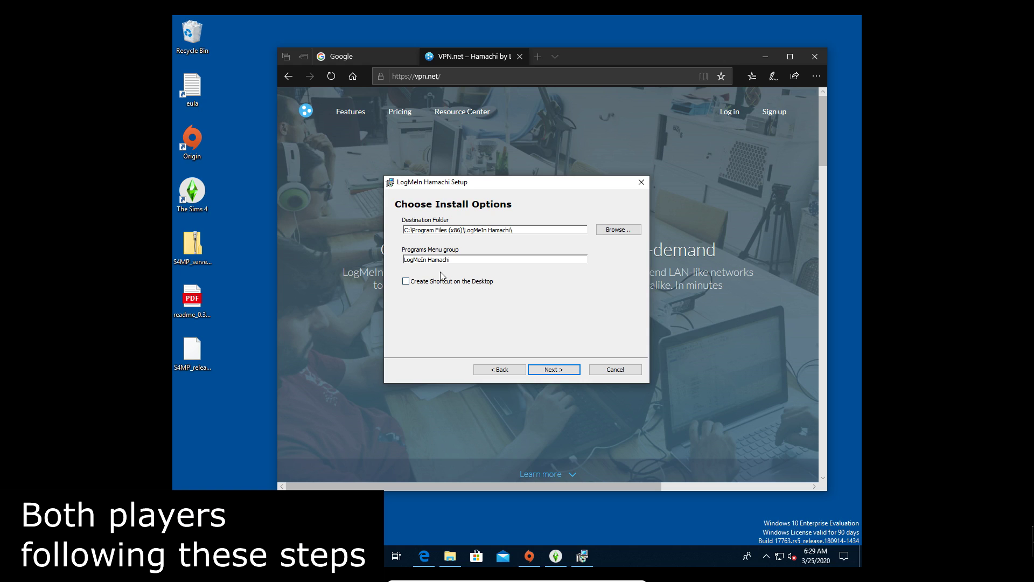
Install Hamachi with a desktop shortcut and without LastPass, allow the system changes, and finish setup with Launch Hamachi enabled.
left_click(443, 281)
left_click(561, 372)
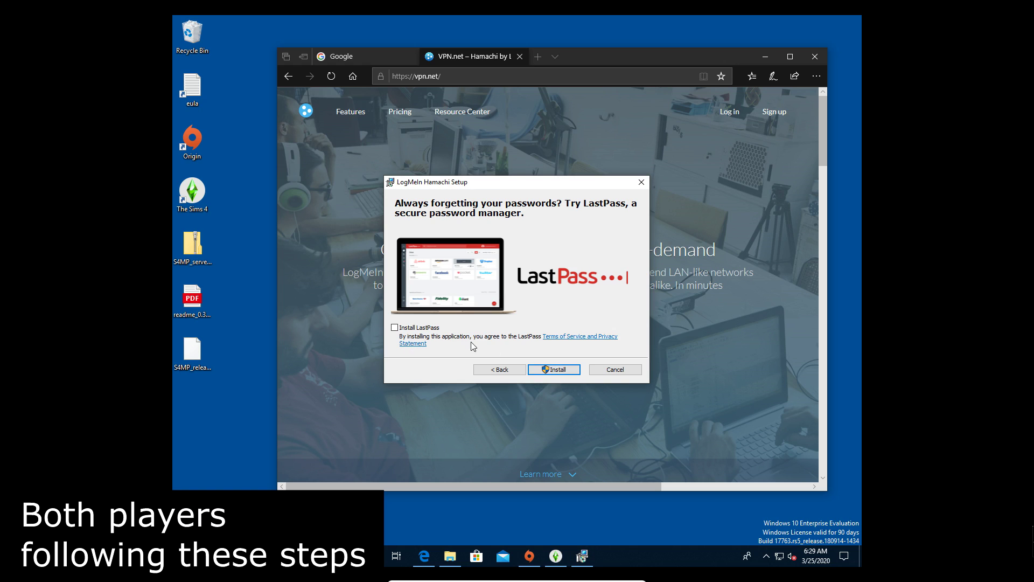
left_click(544, 367)
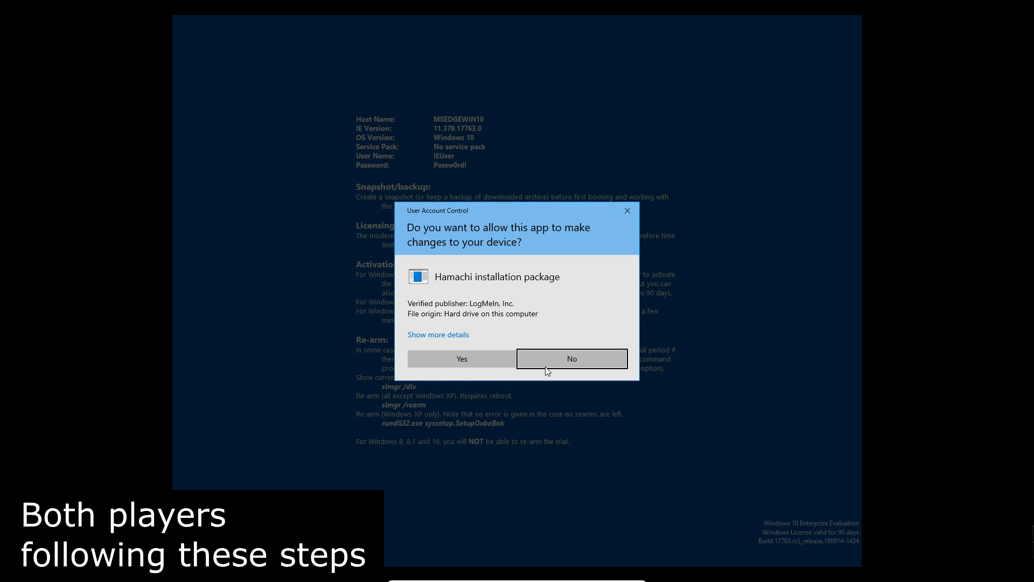
key("alt+y")
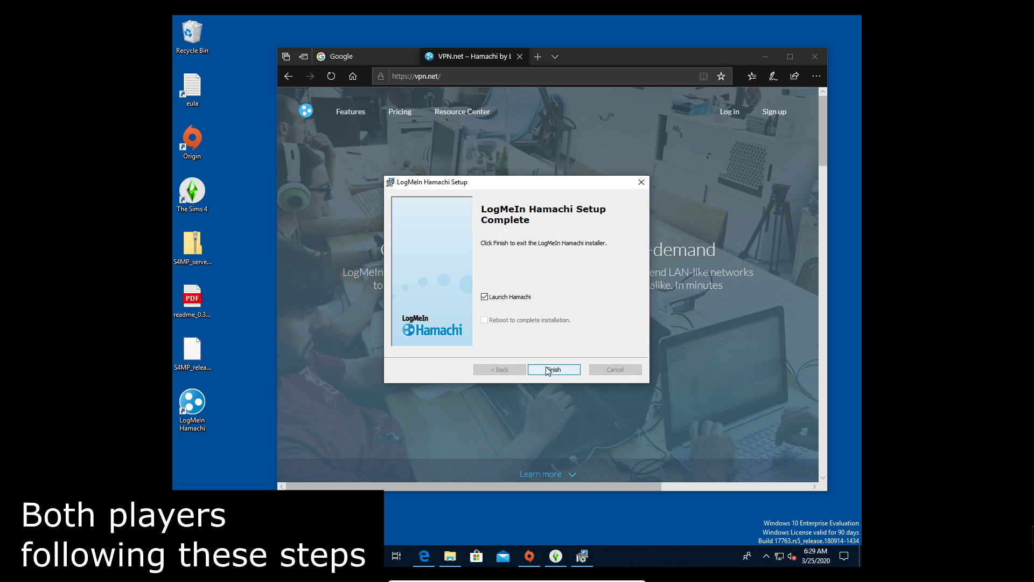
left_click(548, 369)
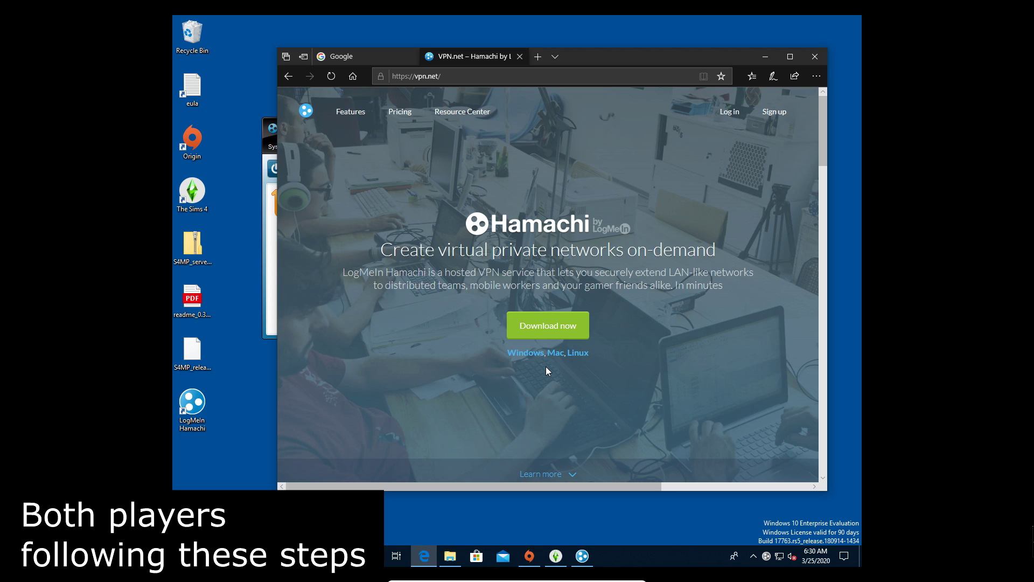
Bring the LogMeIn Hamachi window to the front and power it on.
left_click(271, 243)
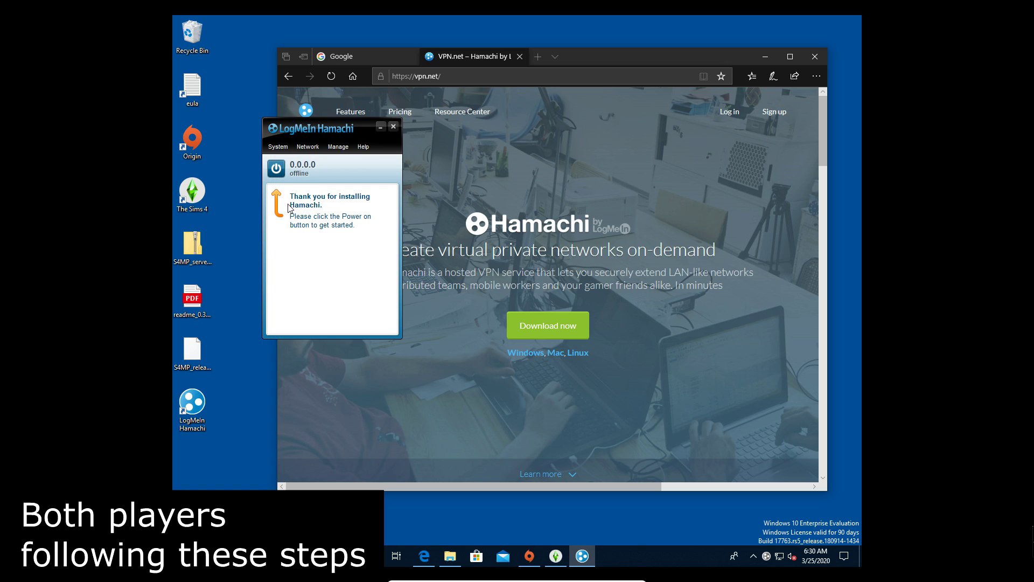
left_click(275, 169)
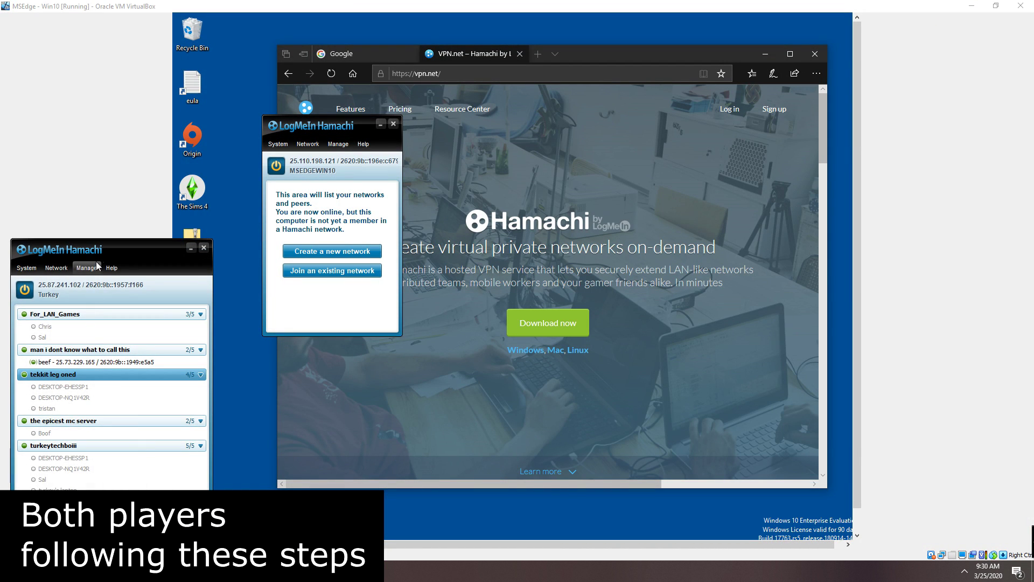
Minimize the virtual machine and move the host PC's Hamachi window to a clear area of the desktop.
left_click_drag(102, 251, 111, 119)
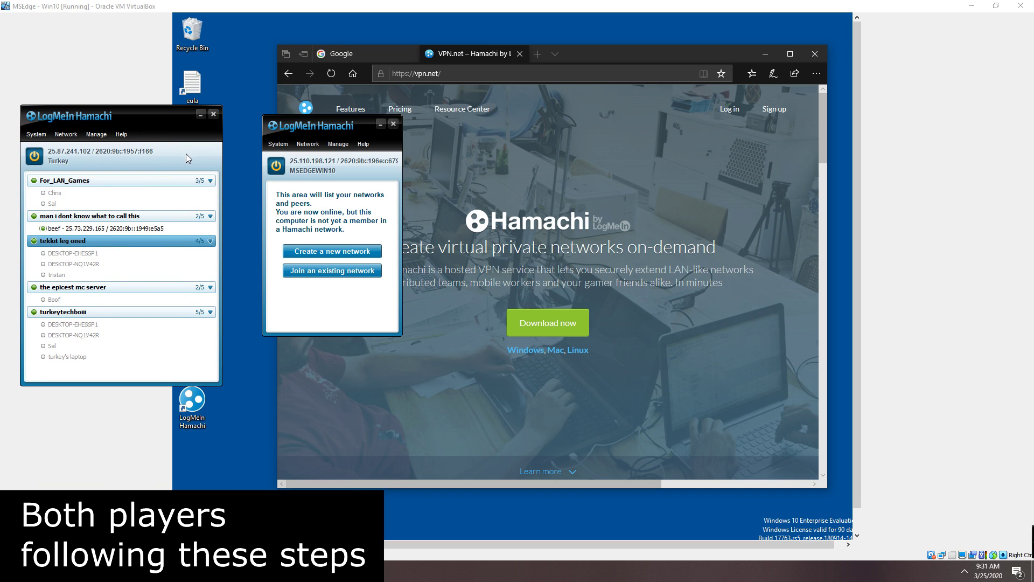
left_click(999, 23)
left_click(975, 6)
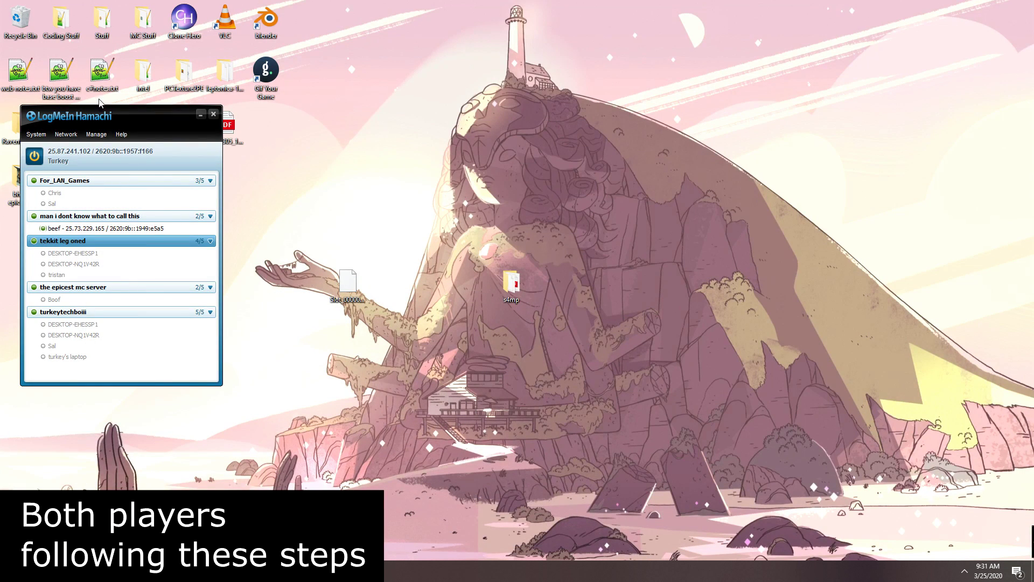
left_click_drag(98, 106, 425, 107)
Create a new client-owned Hamachi network with the ID simsgameing:) and enter and confirm its network password.
left_click(393, 135)
left_click(403, 151)
type("simsgameing:)")
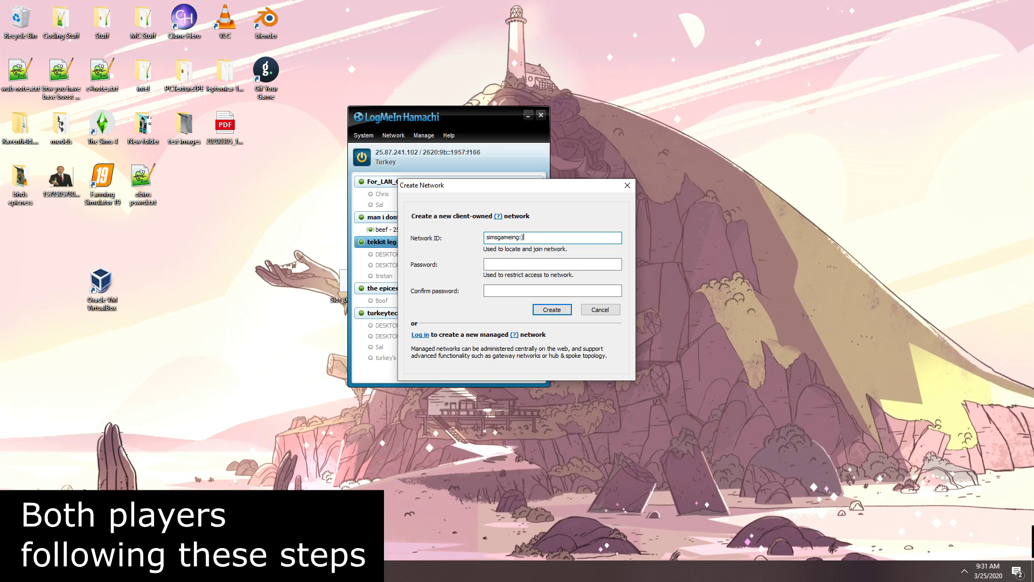
left_click(547, 263)
key("Tab")
type("s")
left_click(551, 314)
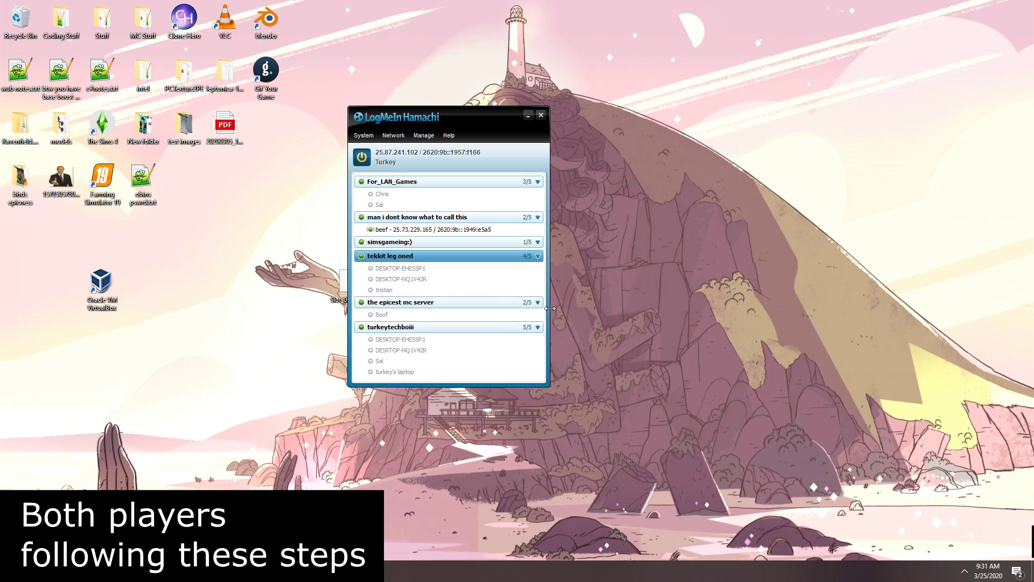
Join the existing Hamachi network simsgameing:) from the virtual machine, entering its network password.
left_click(539, 245)
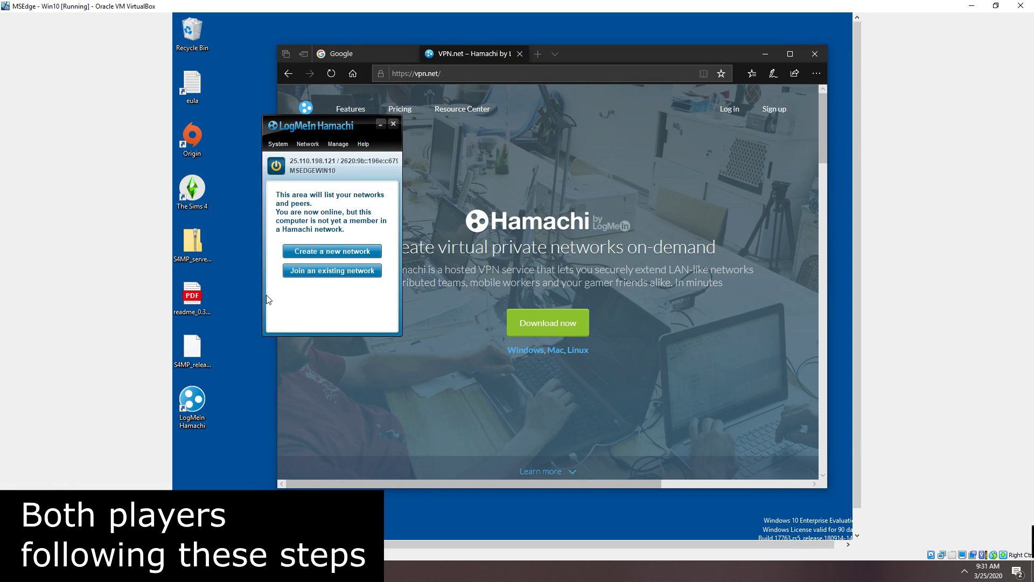
left_click(300, 271)
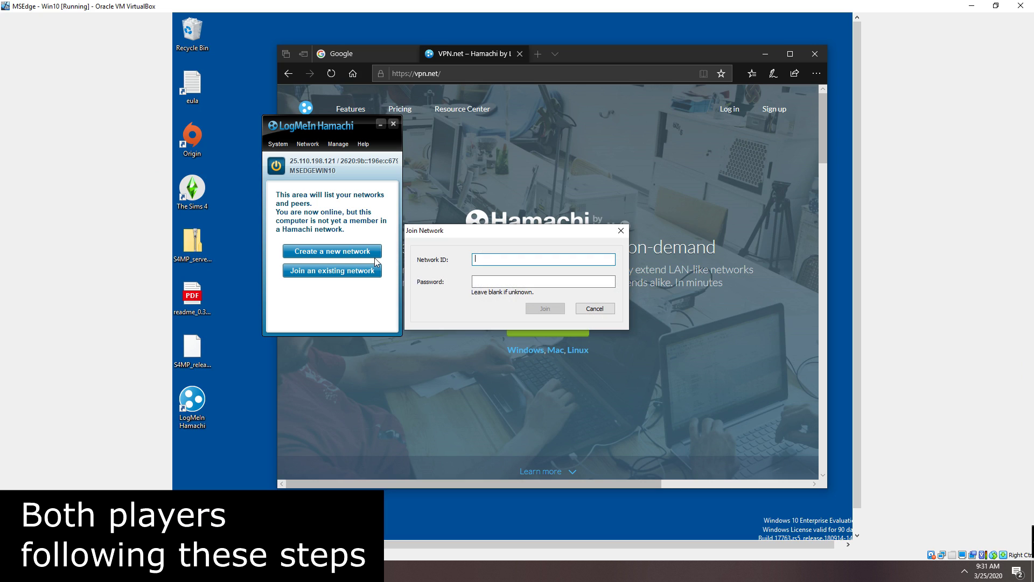
type("simsgameing:)")
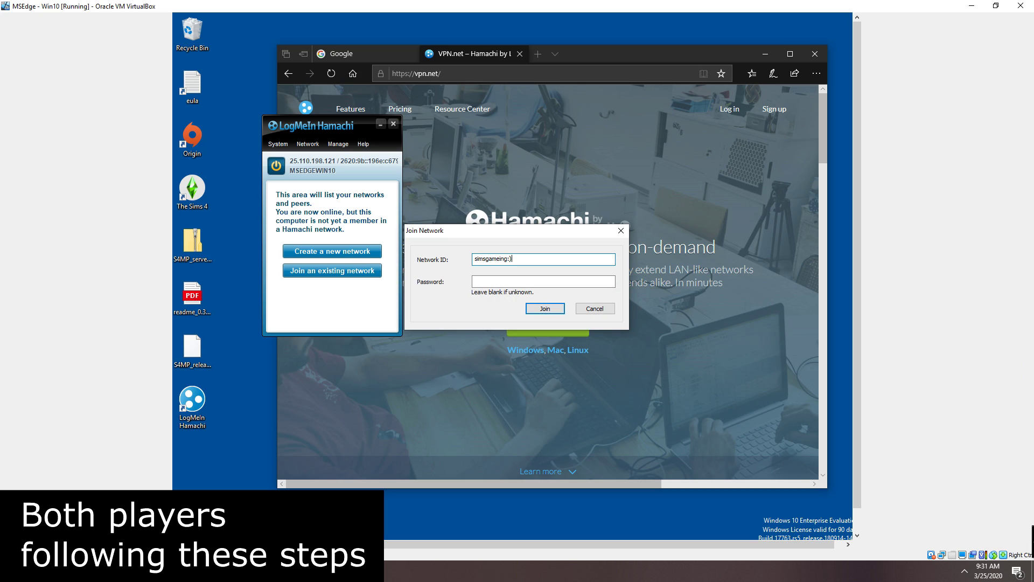
key("Tab")
type("s")
left_click(521, 308)
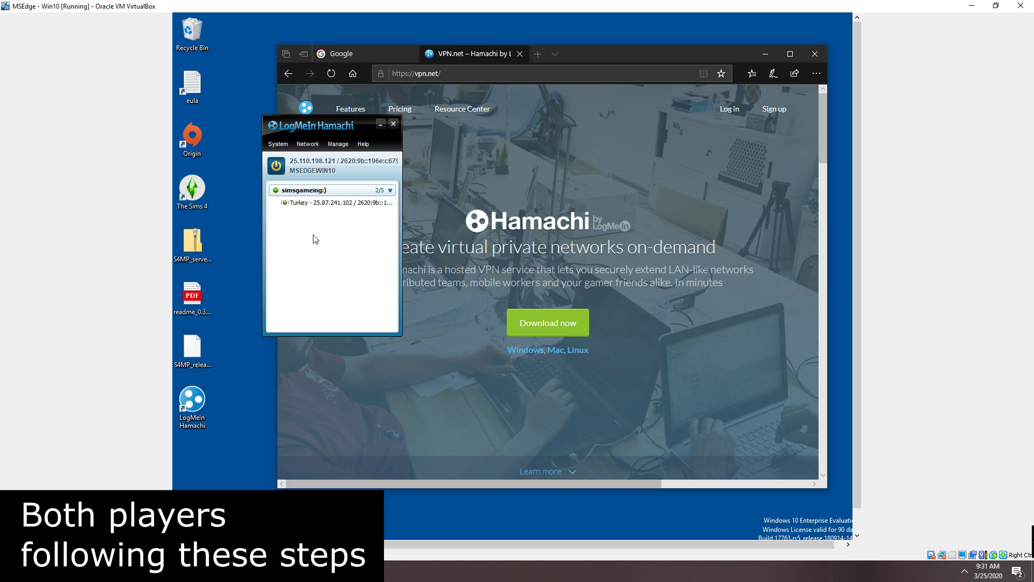
Run a Hamachi diagnosis on the connected peer and examine the local traffic test line in the detailed results.
right_click(298, 203)
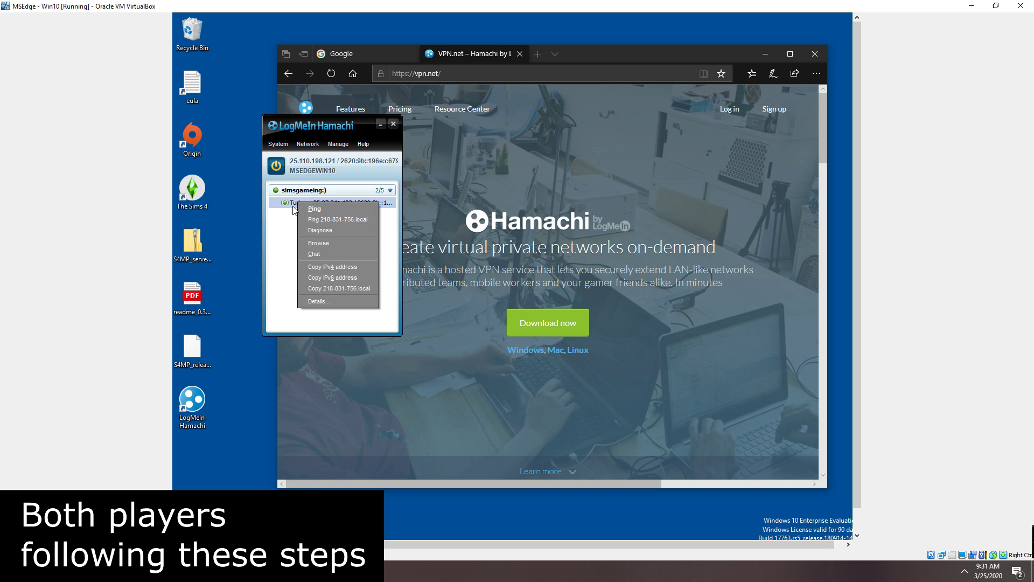
left_click(322, 230)
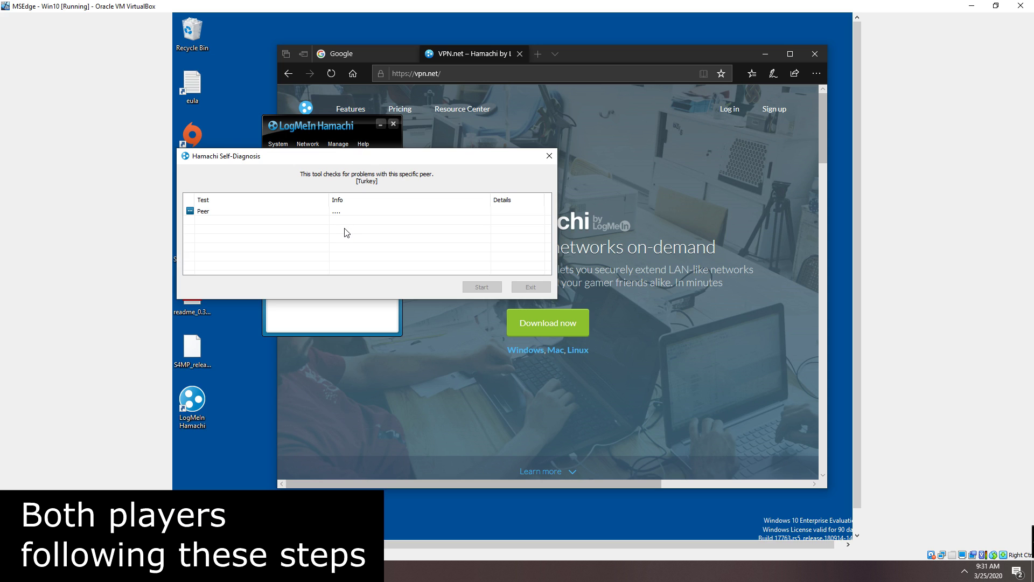
left_click(496, 212)
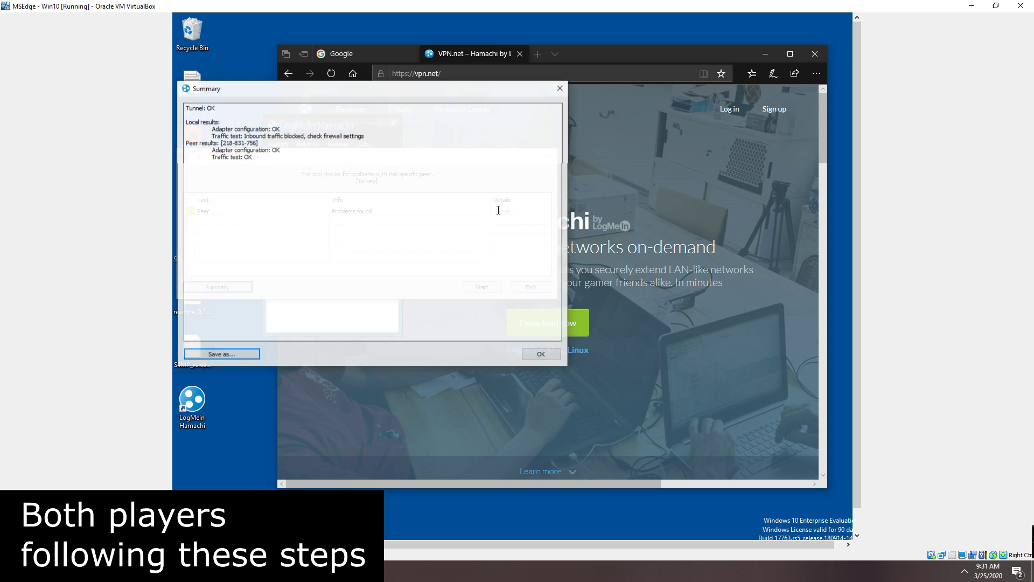
left_click_drag(312, 139, 364, 134)
left_click(256, 137)
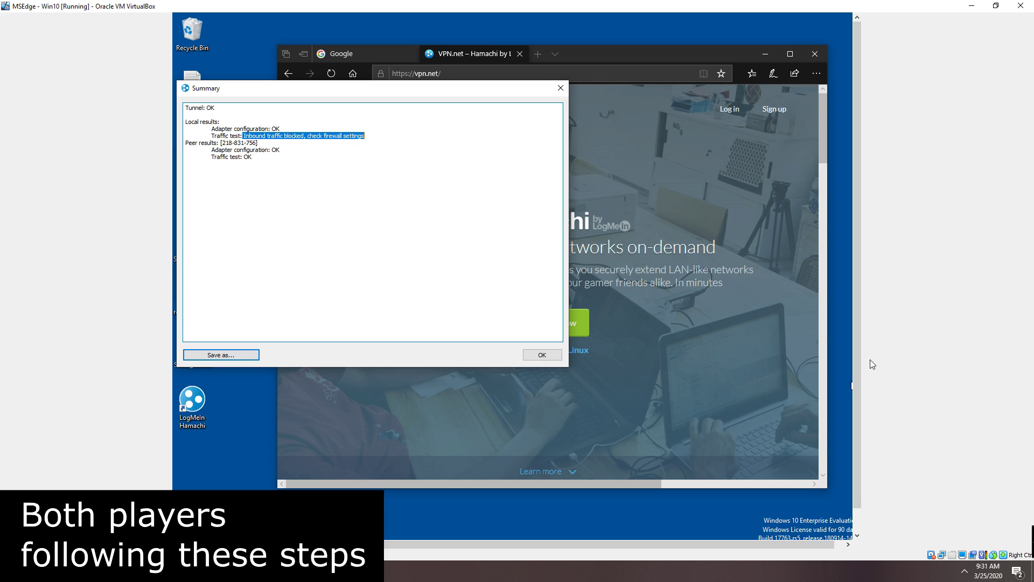
Show the virtual machine in full screen, search for the Windows Defender Firewall and open its advanced settings.
key("ctrl+f")
key("Return")
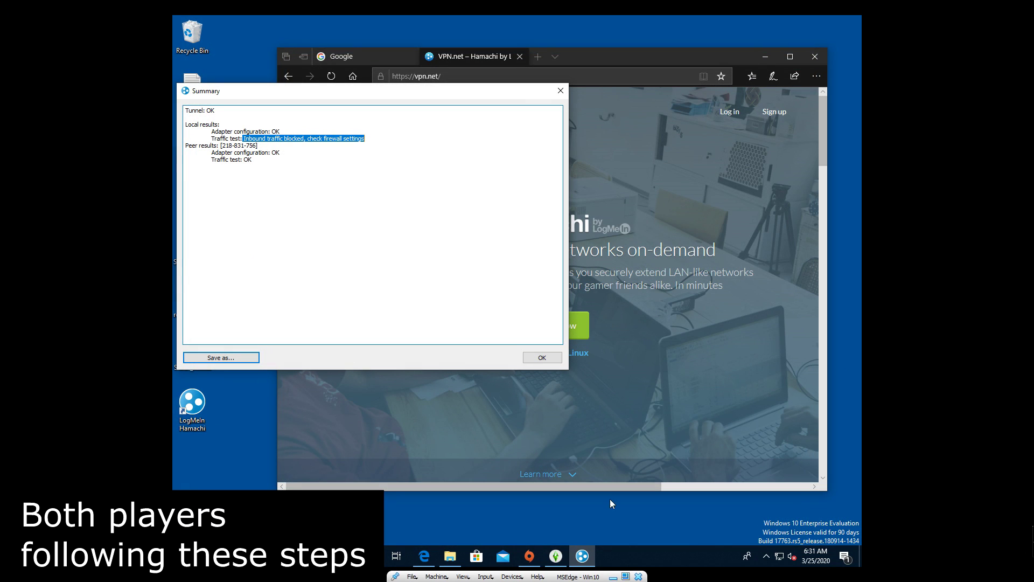
left_click(186, 556)
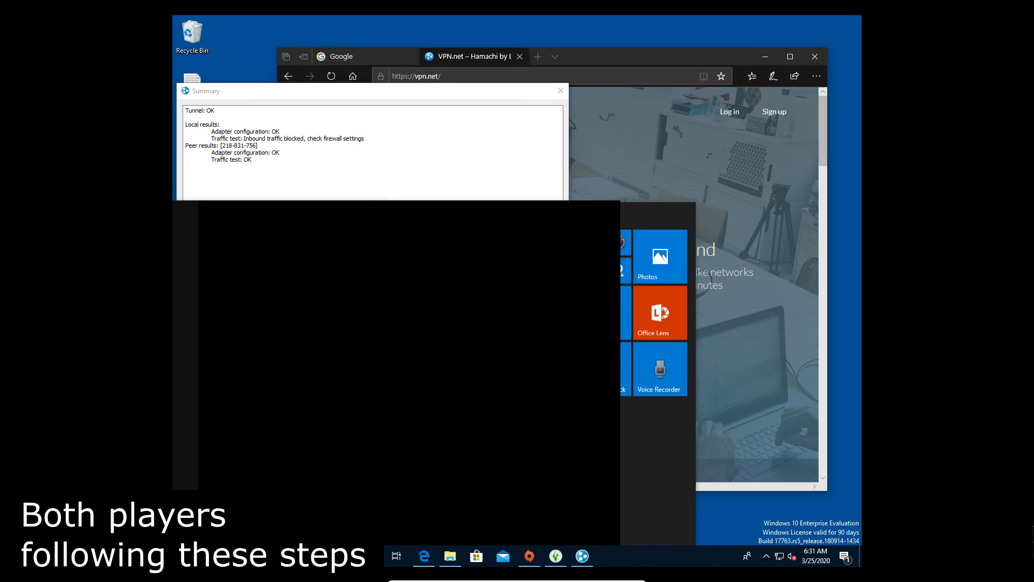
type("fire")
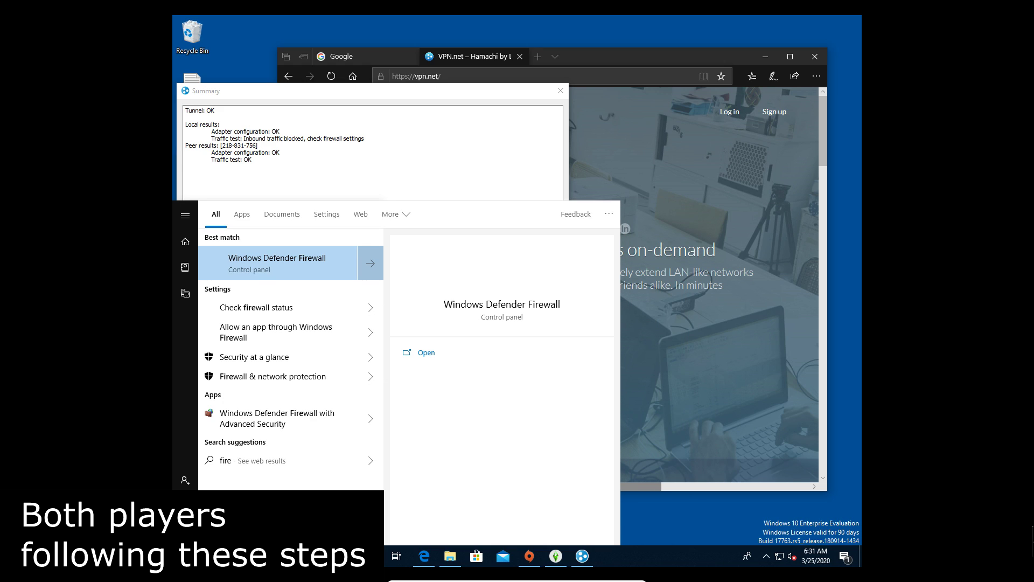
key("Return")
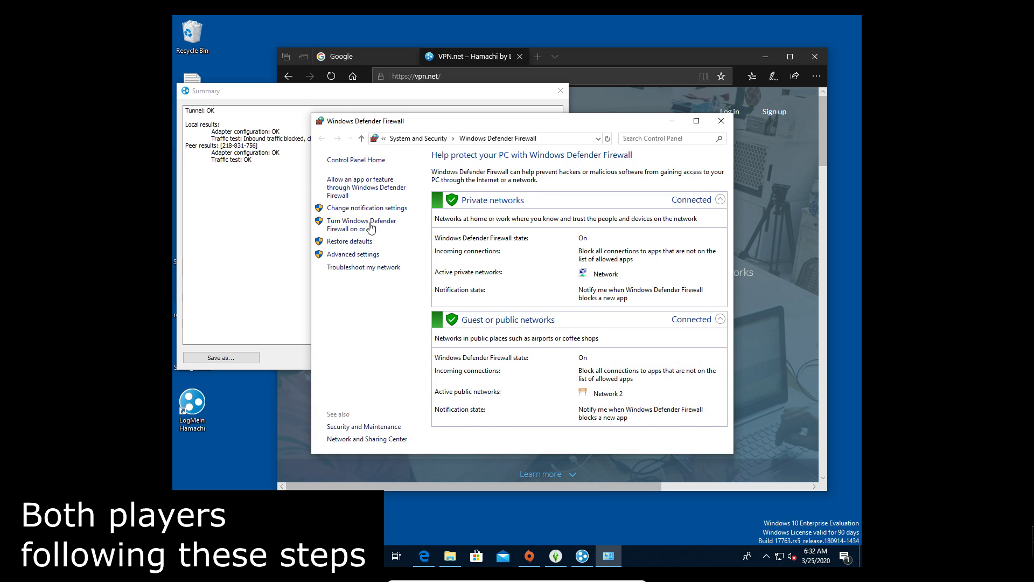
left_click(362, 253)
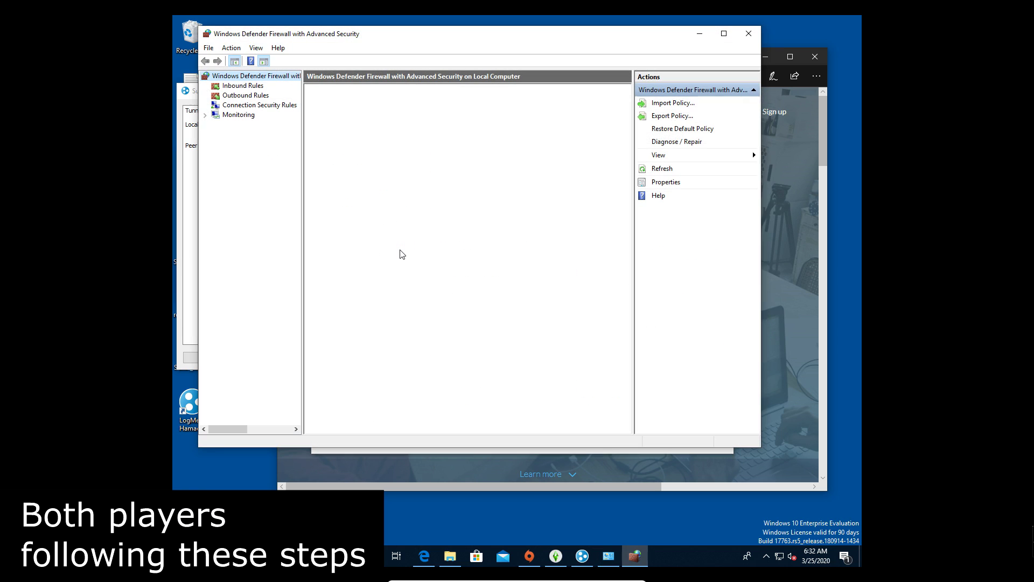
Start a new inbound firewall rule of the Program type.
left_click(243, 86)
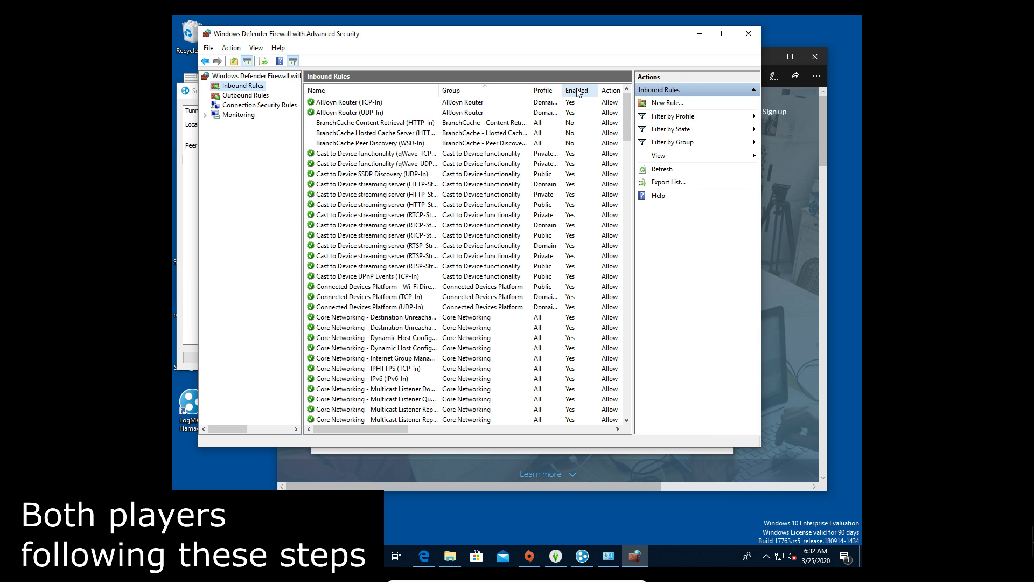
left_click(671, 104)
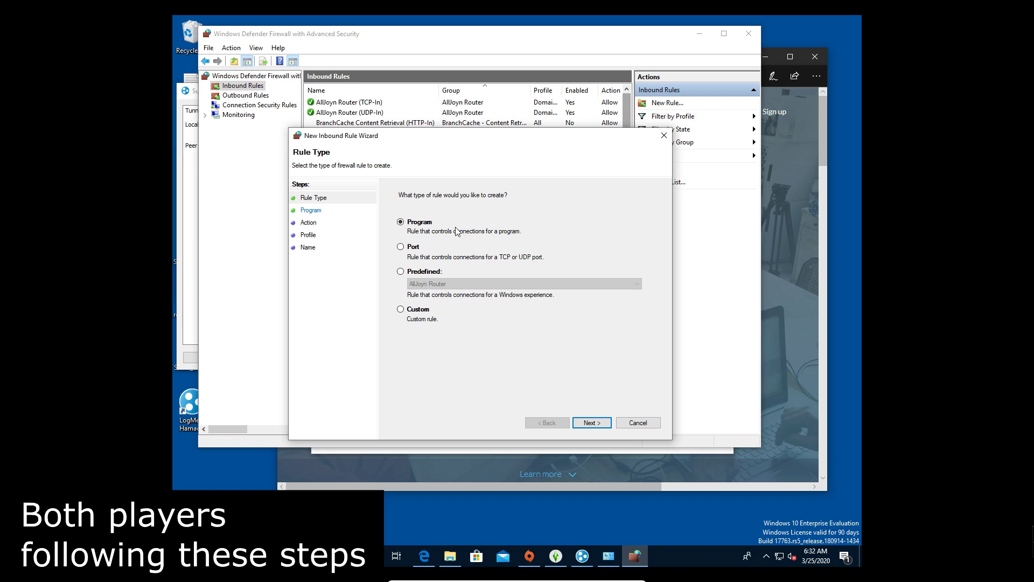
left_click(600, 422)
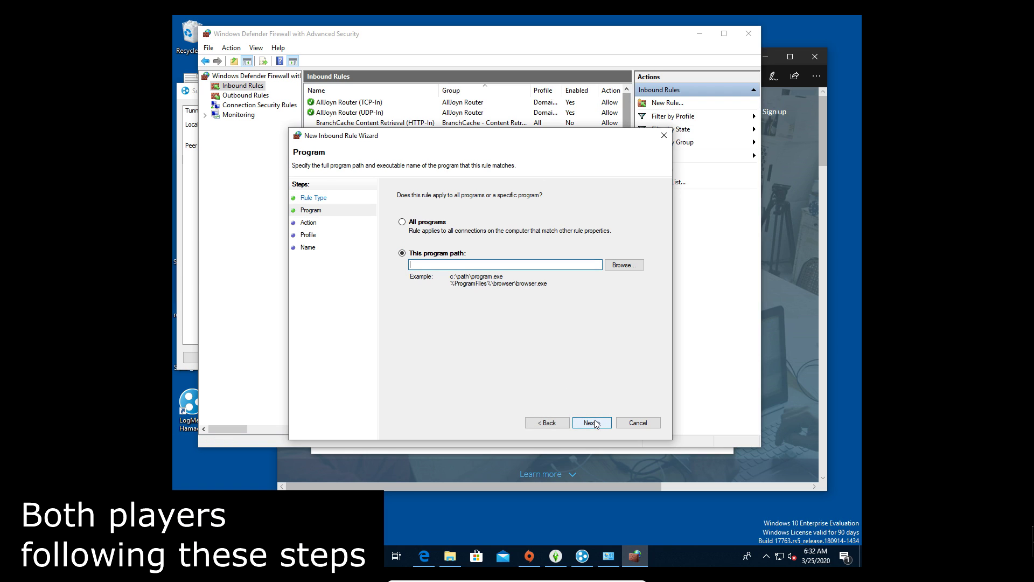
Choose hamachi-2.exe from the x64 subfolder of LogMeIn Hamachi in C: Program Files (x86) as the rule's program.
left_click(629, 267)
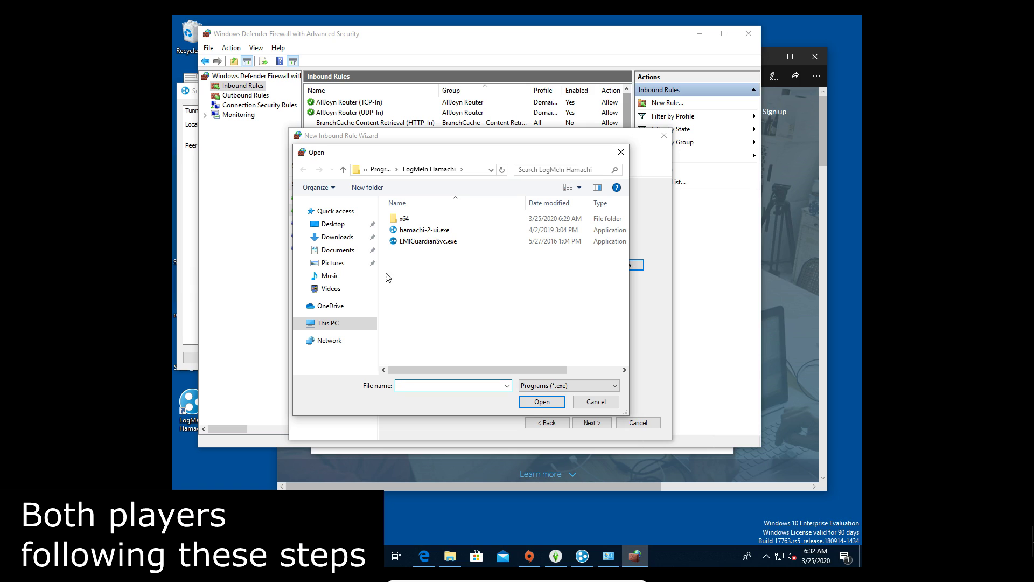
left_click(326, 324)
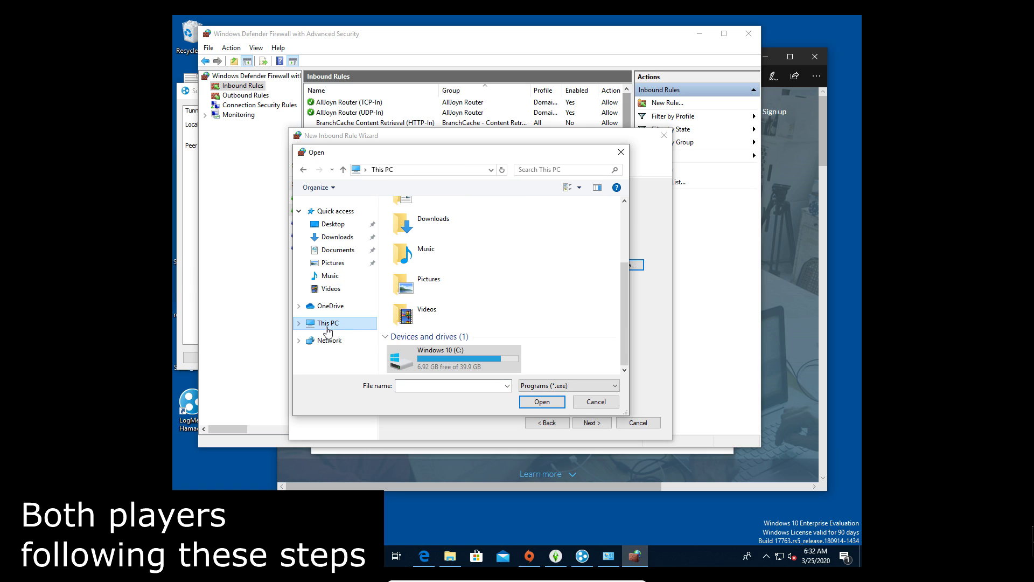
double_click(429, 354)
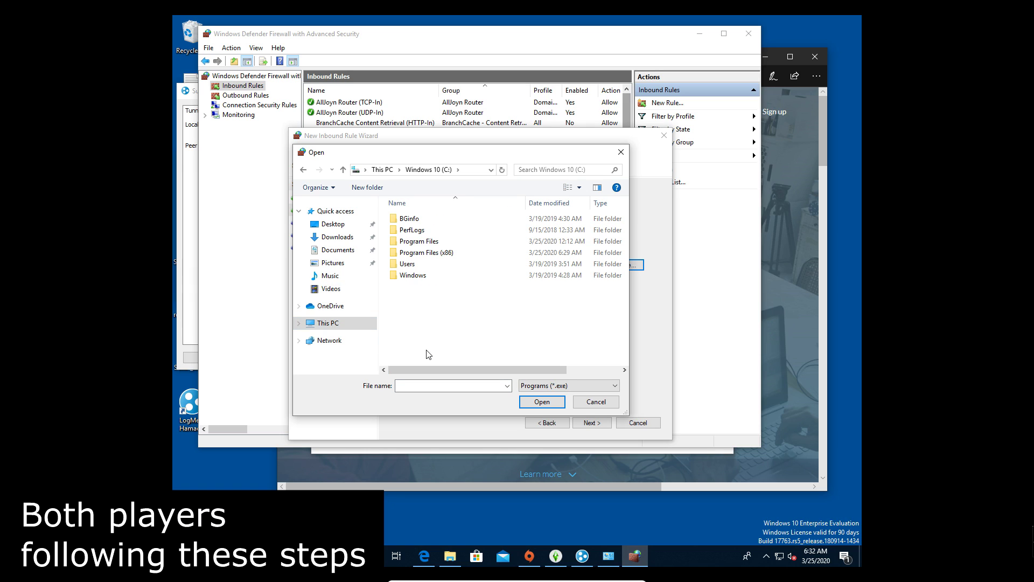
double_click(420, 252)
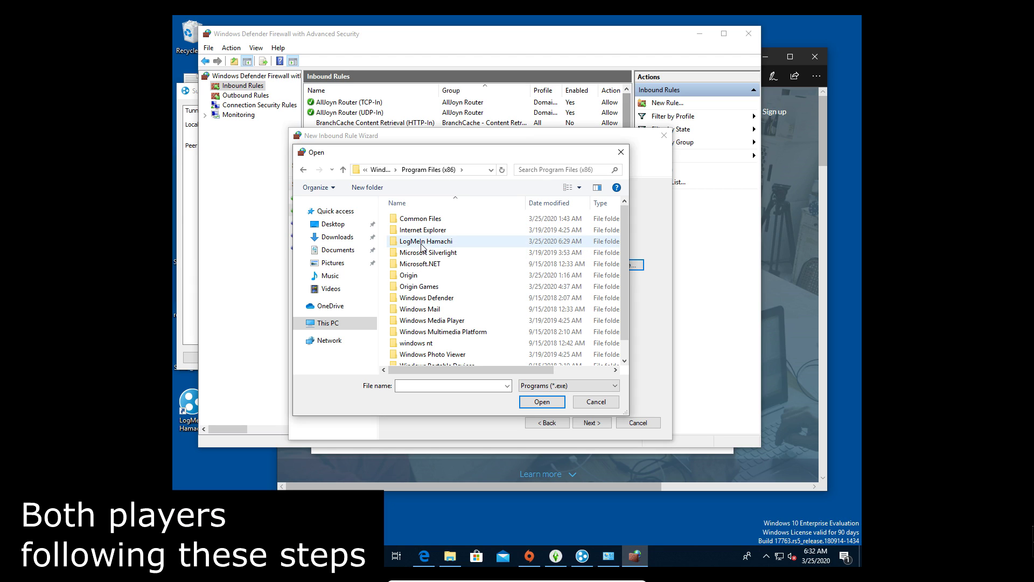
left_click(416, 244)
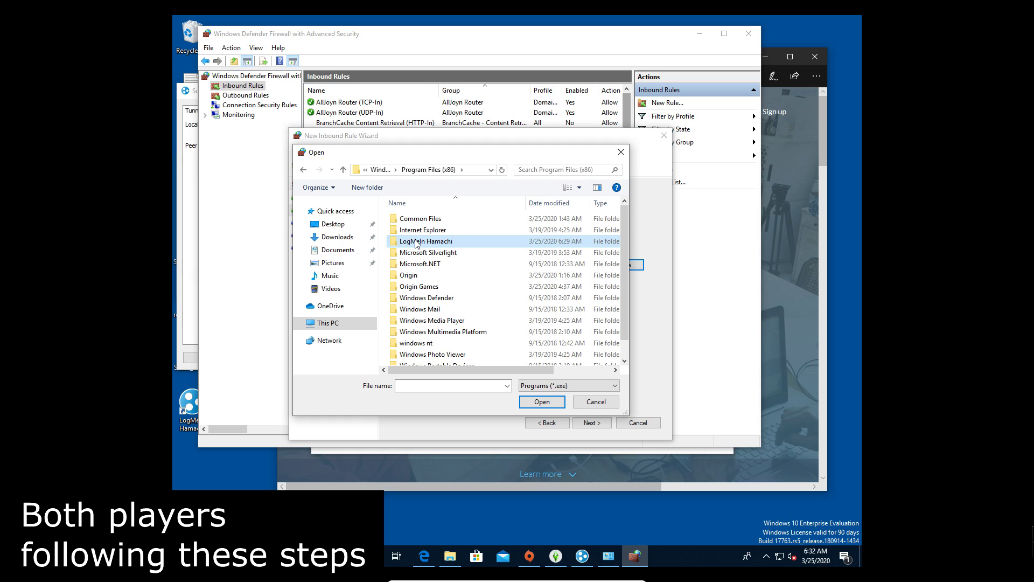
double_click(416, 244)
left_click(416, 224)
double_click(416, 221)
left_click(451, 225)
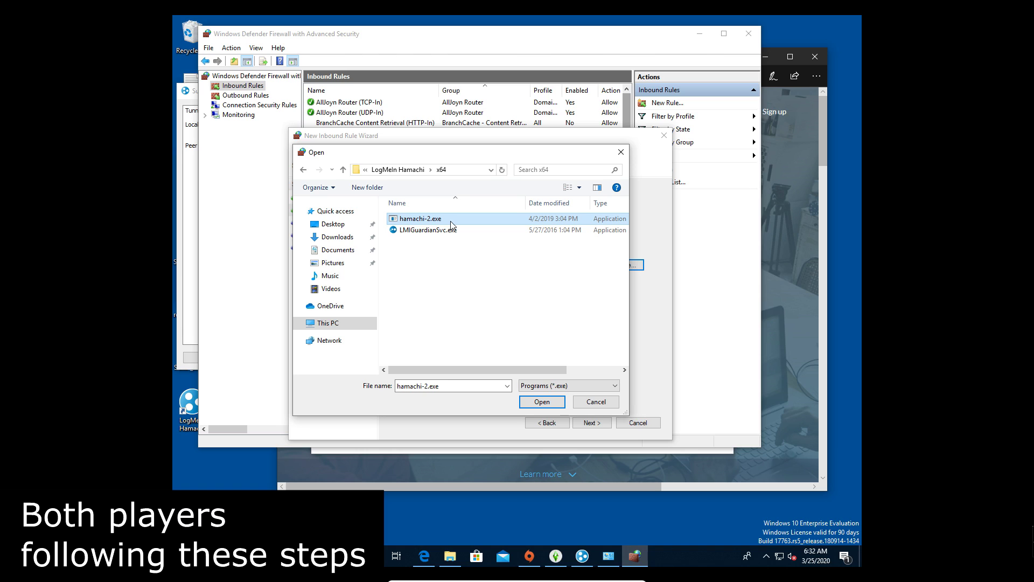
double_click(451, 225)
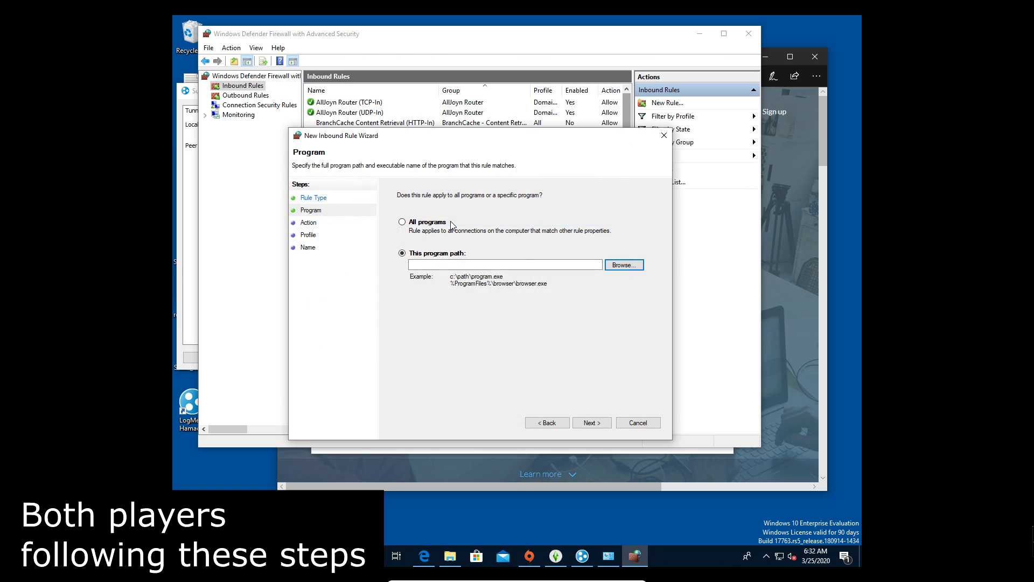
Allow the connection for the Domain, Private and Public profiles, and finish the rule with the name bruh music and a filler description.
left_click(591, 423)
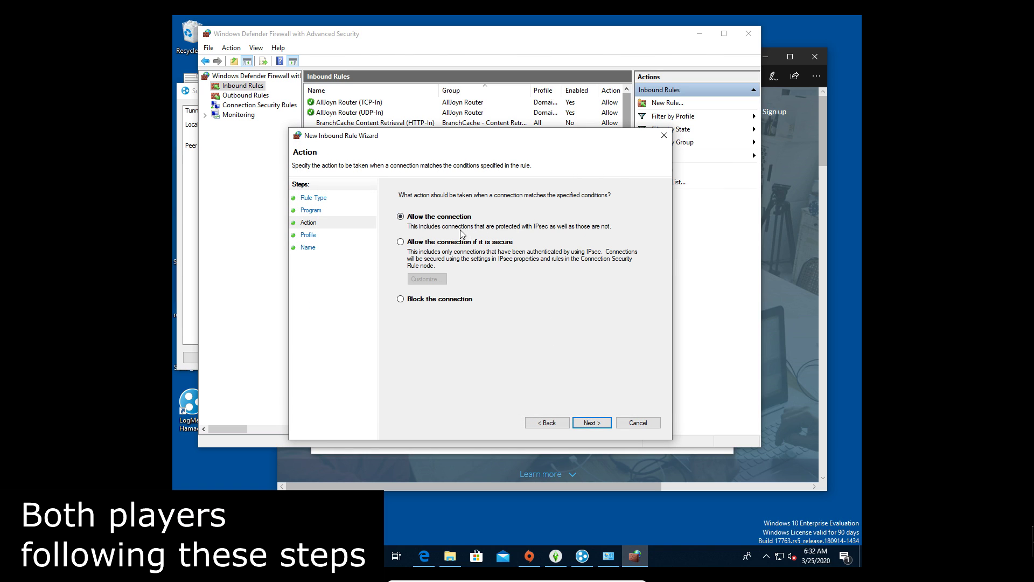
left_click(590, 424)
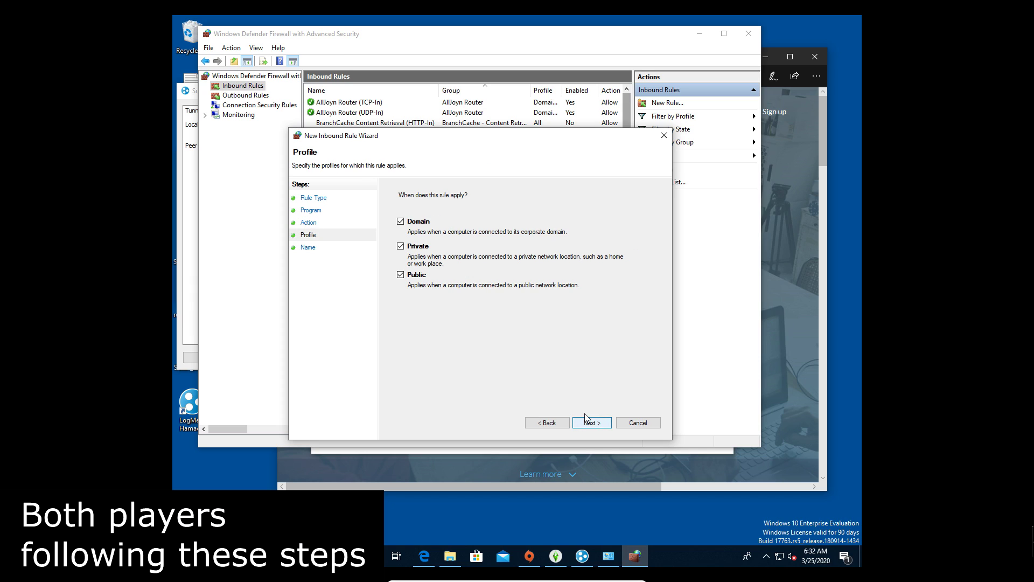
left_click(590, 424)
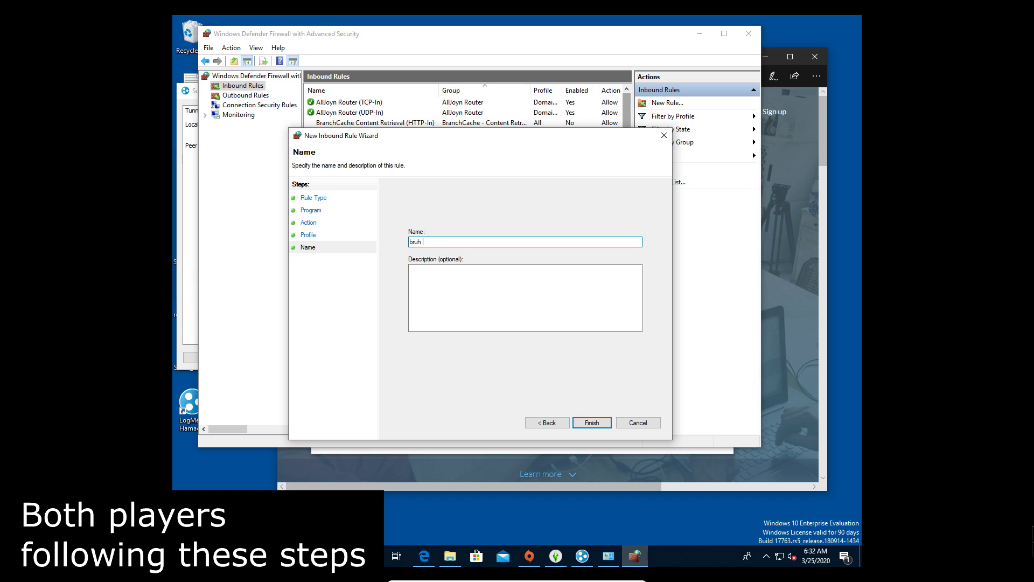
type("bruh music")
left_click(535, 312)
type("aswdefgseryh4sdrfth")
left_click(592, 422)
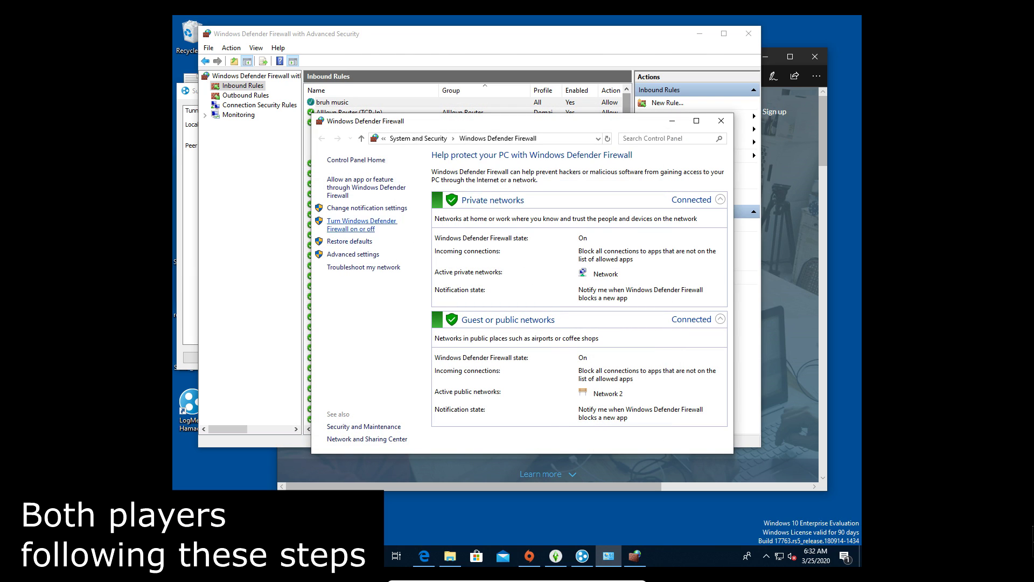
Return to Hamachi, close the diagnosis summary and rerun the self-diagnosis for the peer.
left_click(415, 53)
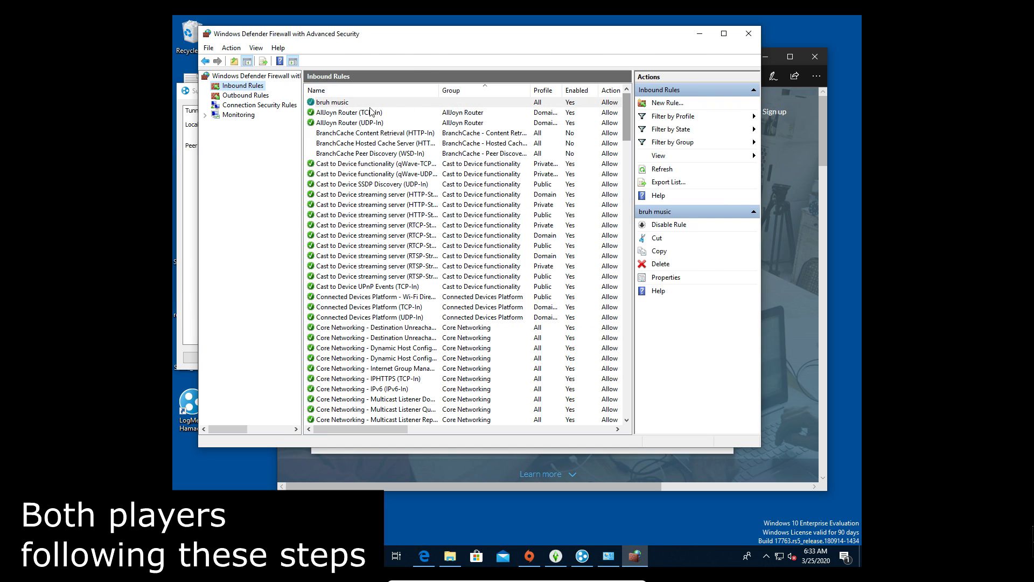
left_click(582, 556)
left_click(542, 359)
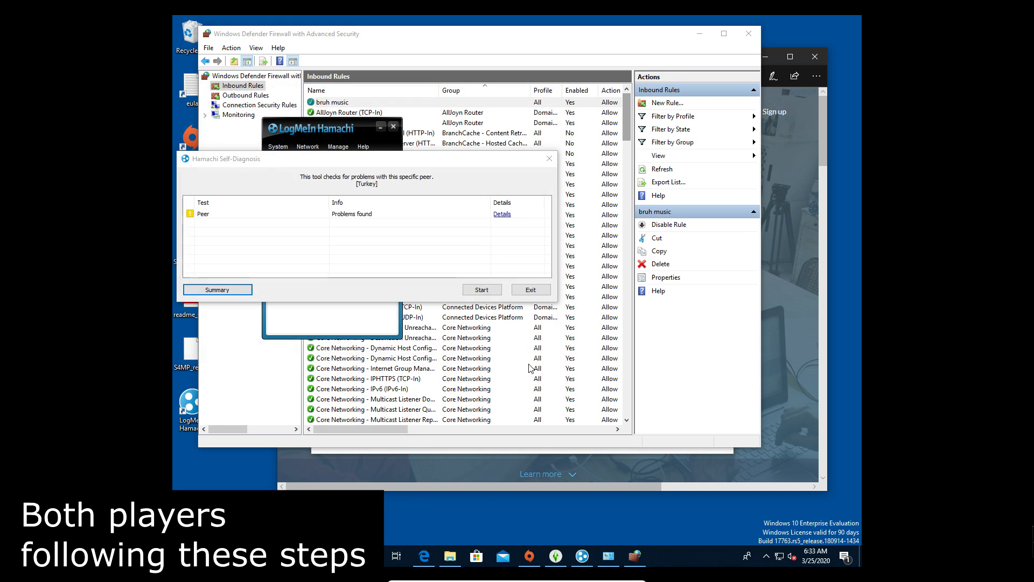
left_click(495, 292)
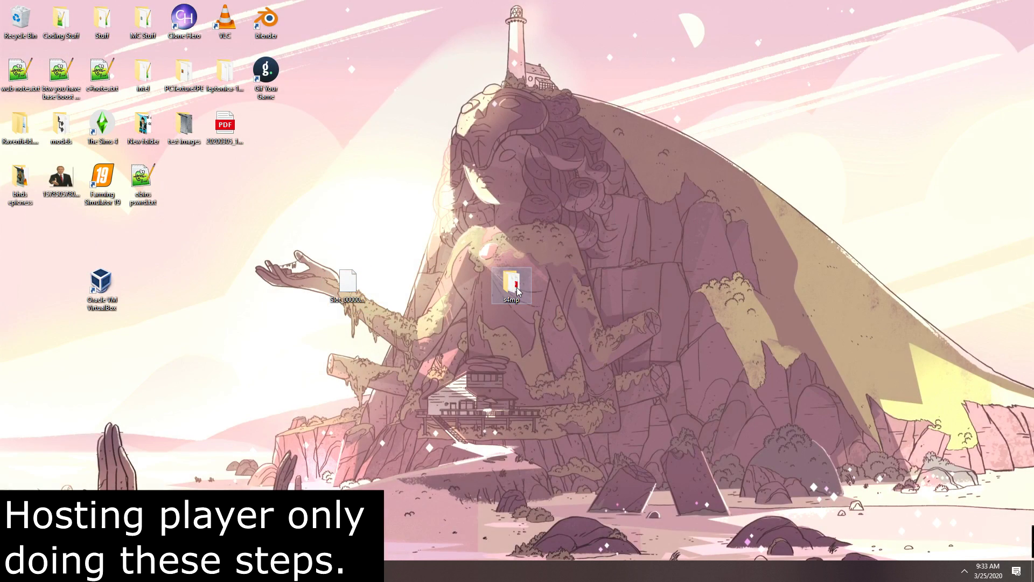
On the host PC, extract S4MP_server_0.3.2.zip from the s4mp folder to its default destination and open the extracted S4MP_server_0.3.2 folder.
double_click(517, 292)
right_click(345, 225)
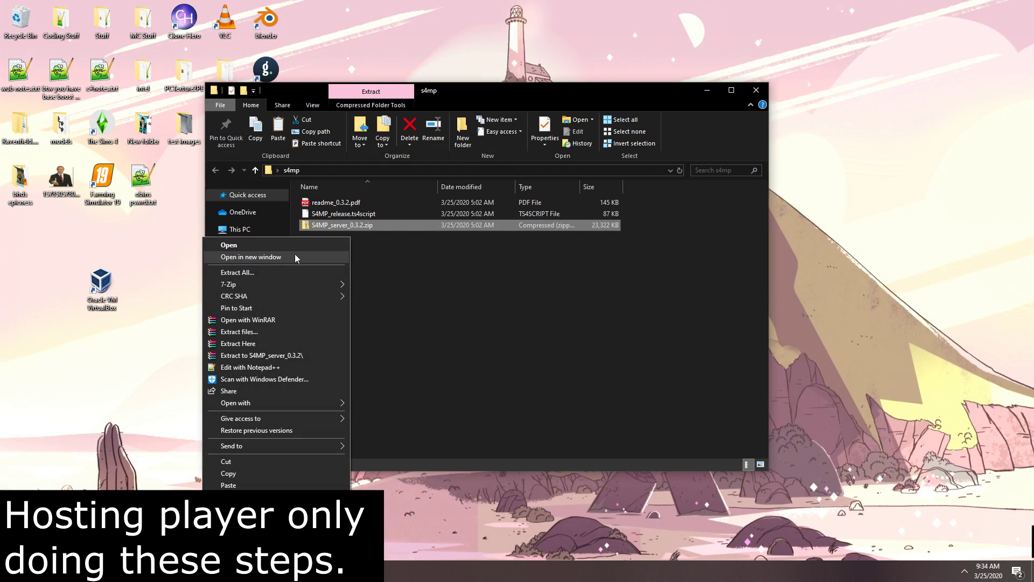
left_click(279, 272)
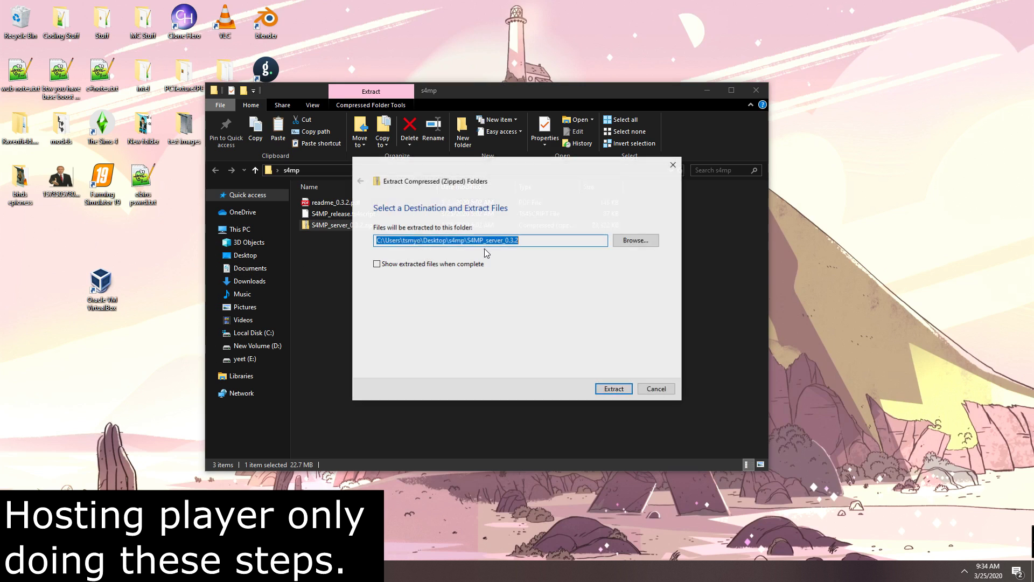
left_click(526, 241)
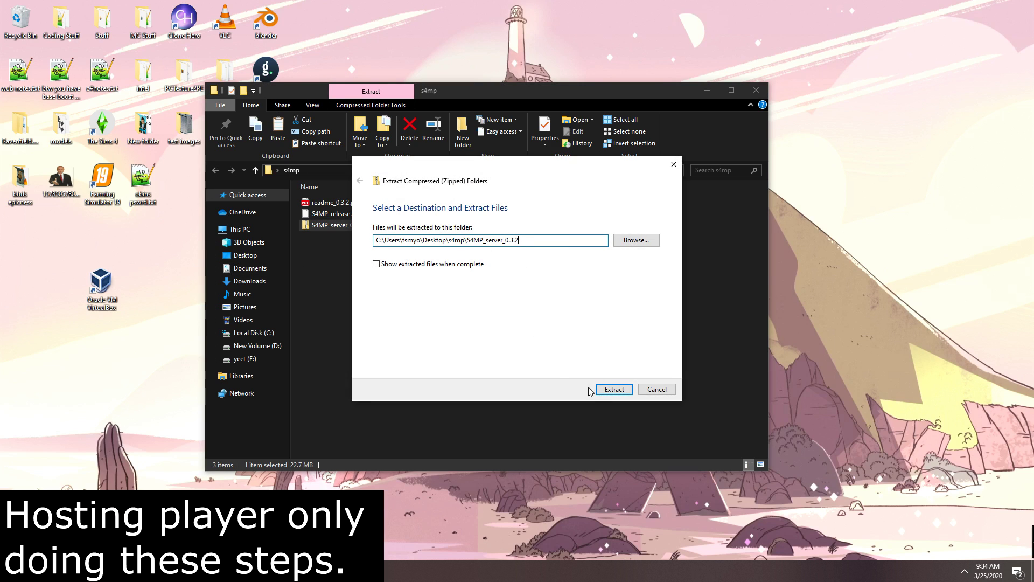
left_click(615, 390)
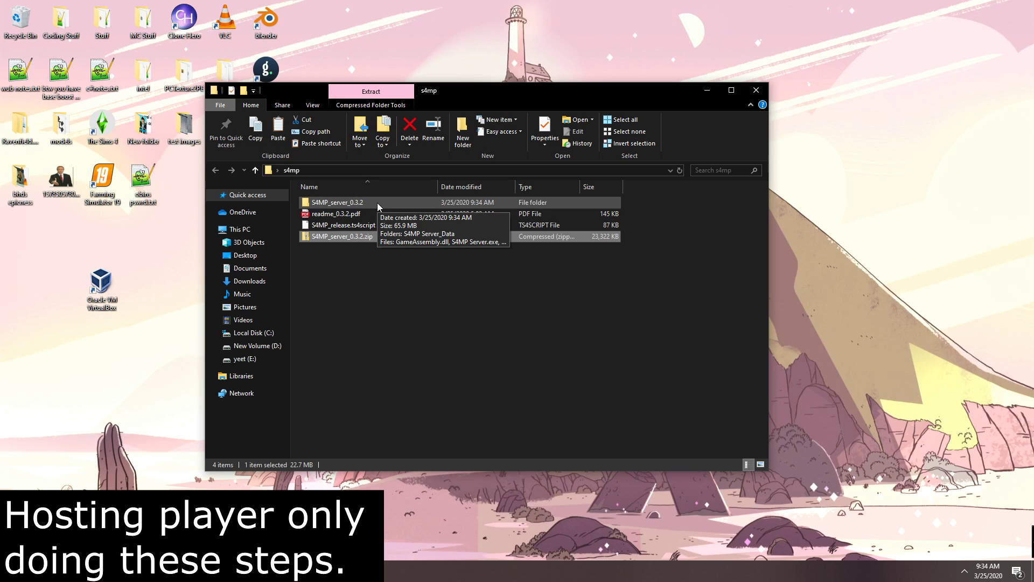
double_click(377, 202)
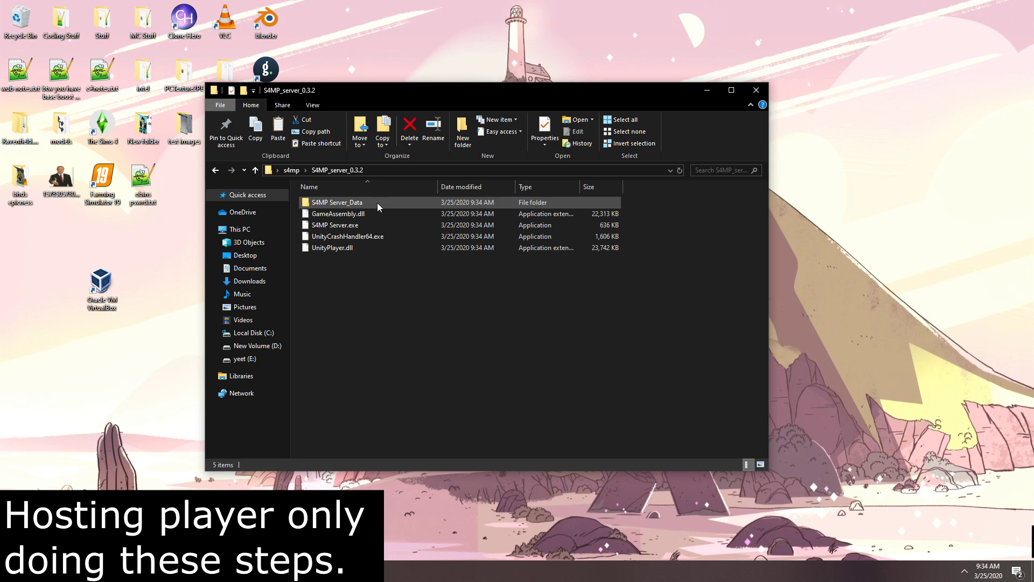
Launch S4MP Server.exe from the extracted folder and allow it to run despite the SmartScreen block.
double_click(350, 225)
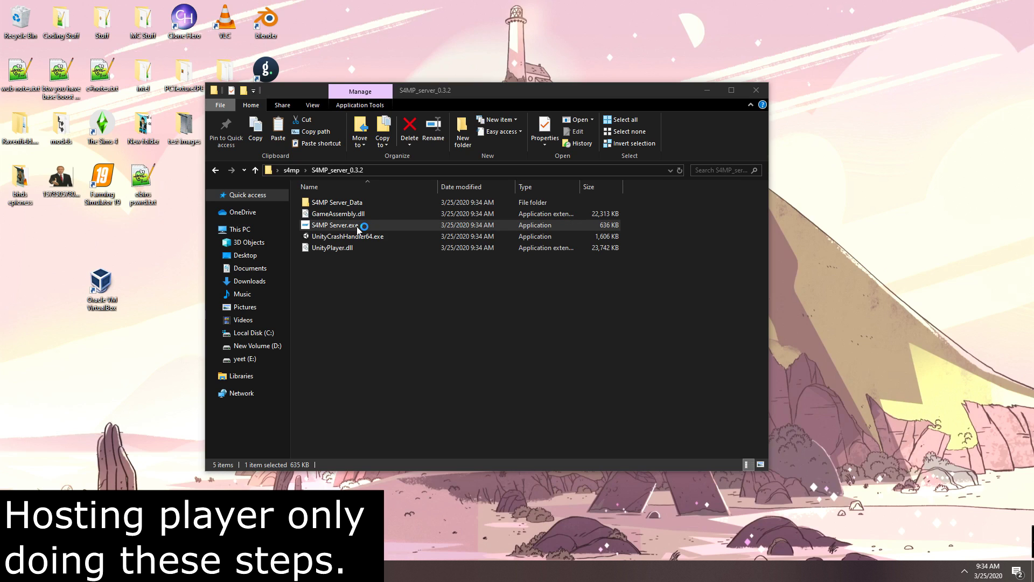
left_click(411, 208)
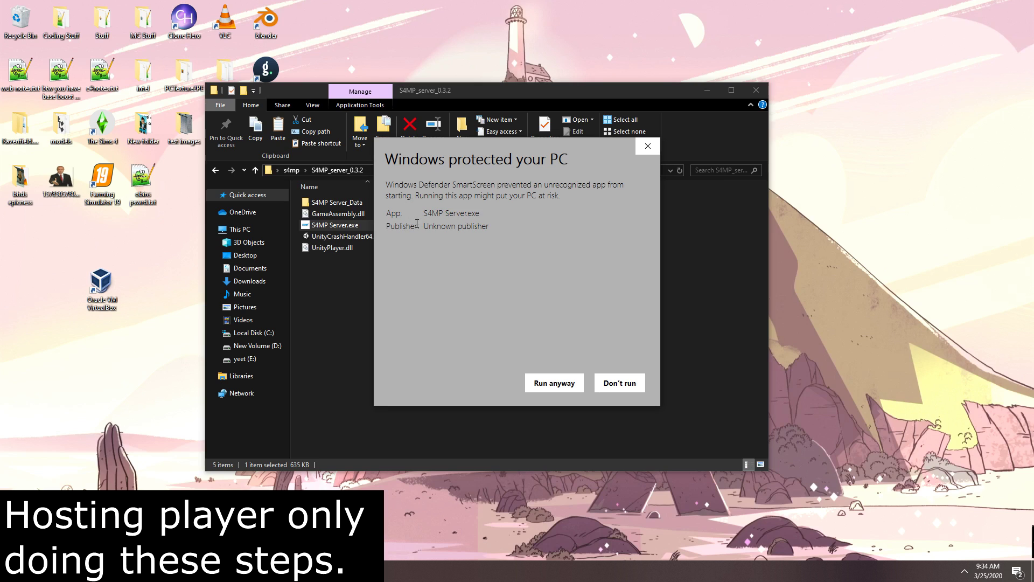
left_click(565, 384)
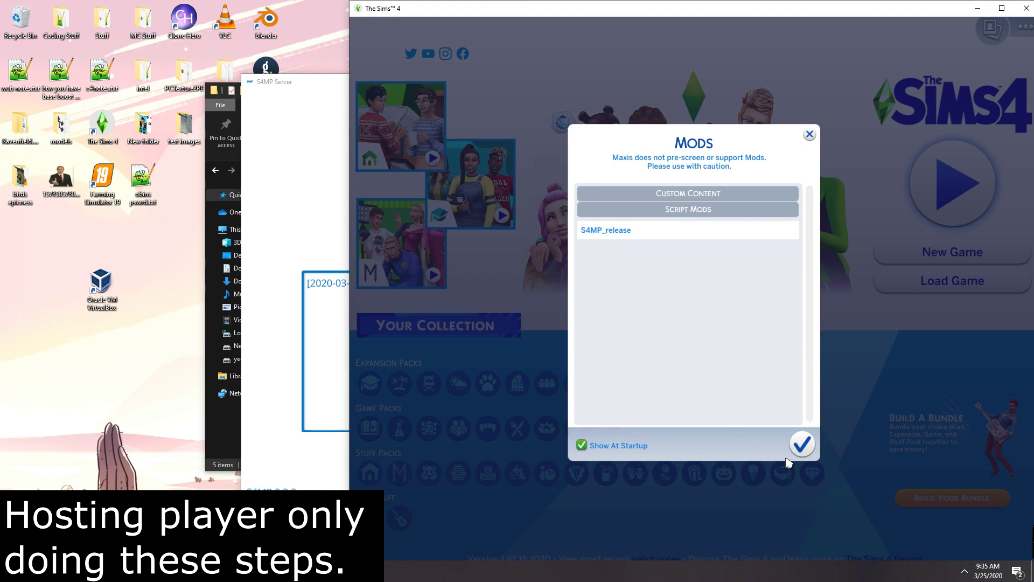
In The Sims 4 on the host, dismiss the mods list, load the CHAD UNIT HOUSE VIDEO EDITION save and enter the chad house household.
left_click(800, 445)
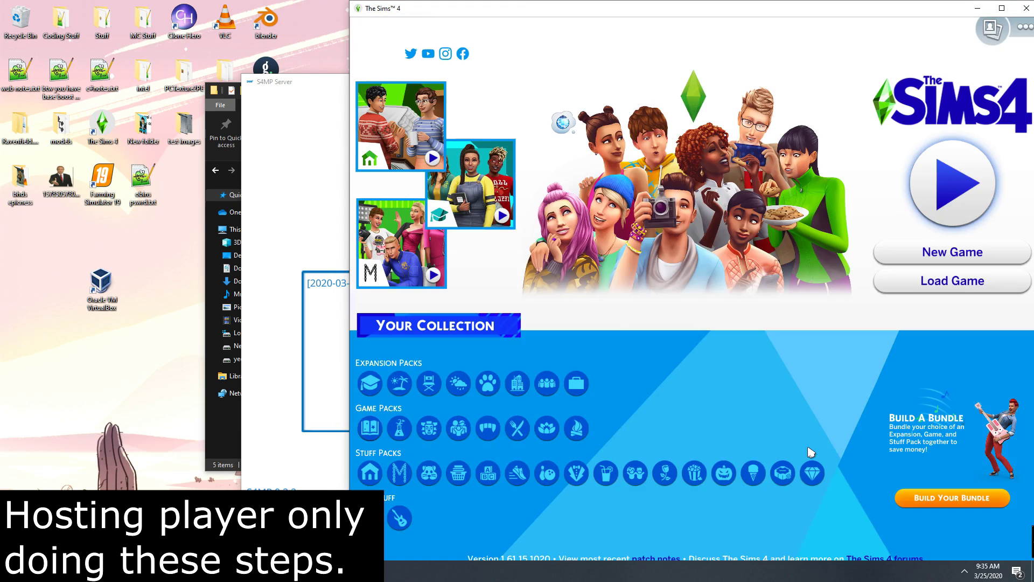
left_click(889, 281)
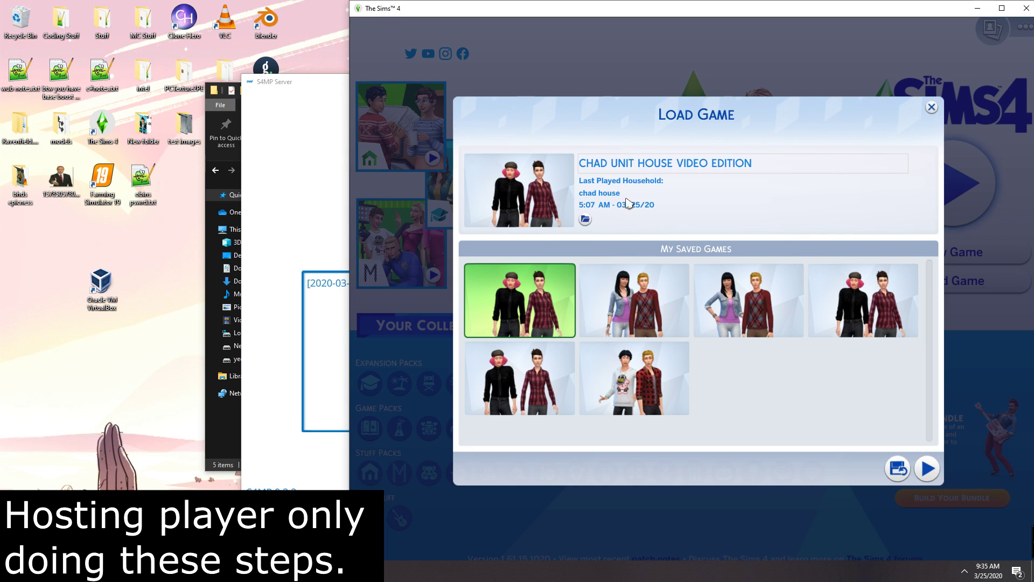
left_click(927, 467)
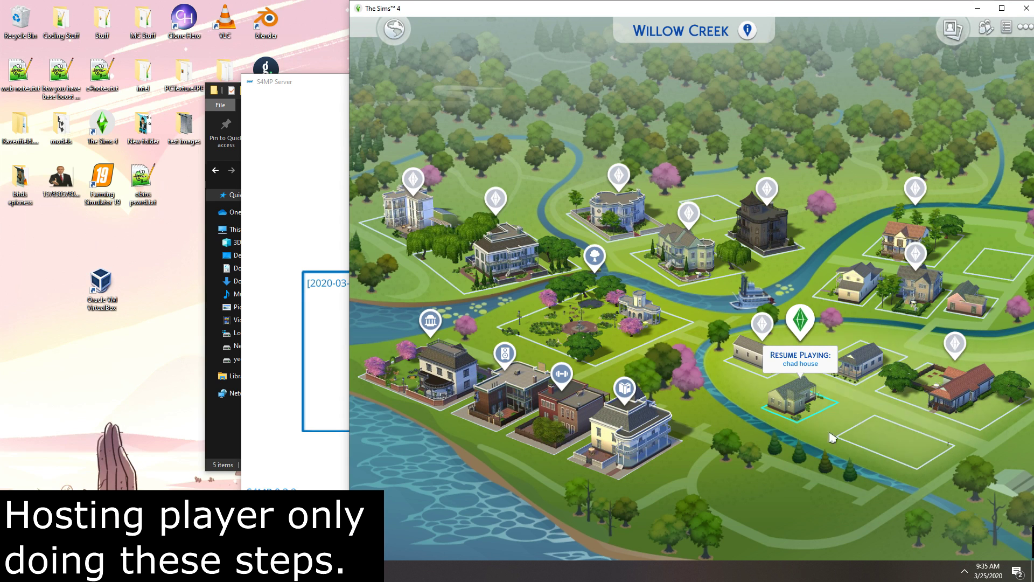
left_click(995, 513)
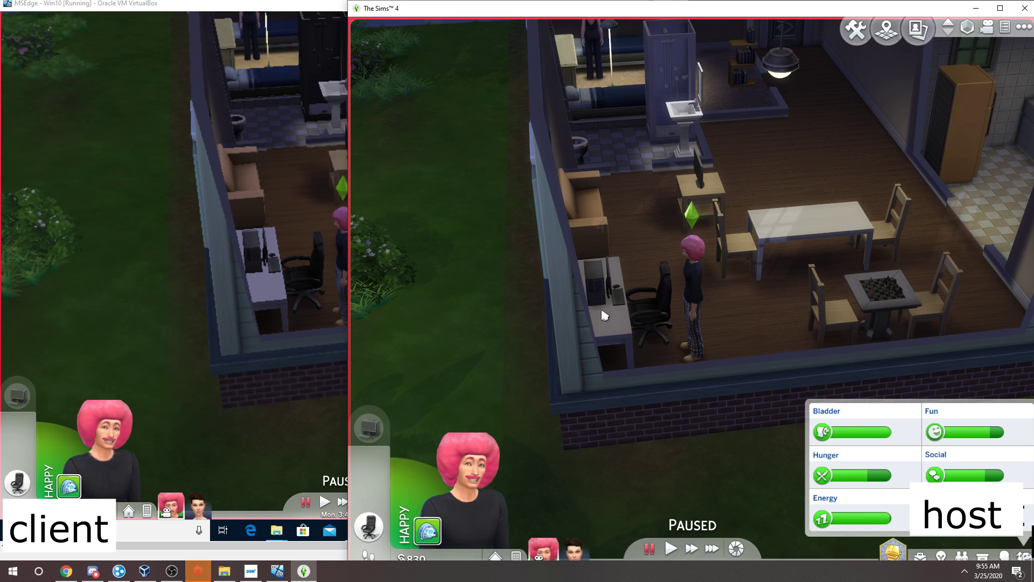
Connect the host game to the local server with the console command mp.c true.
key("ctrl+shift+c")
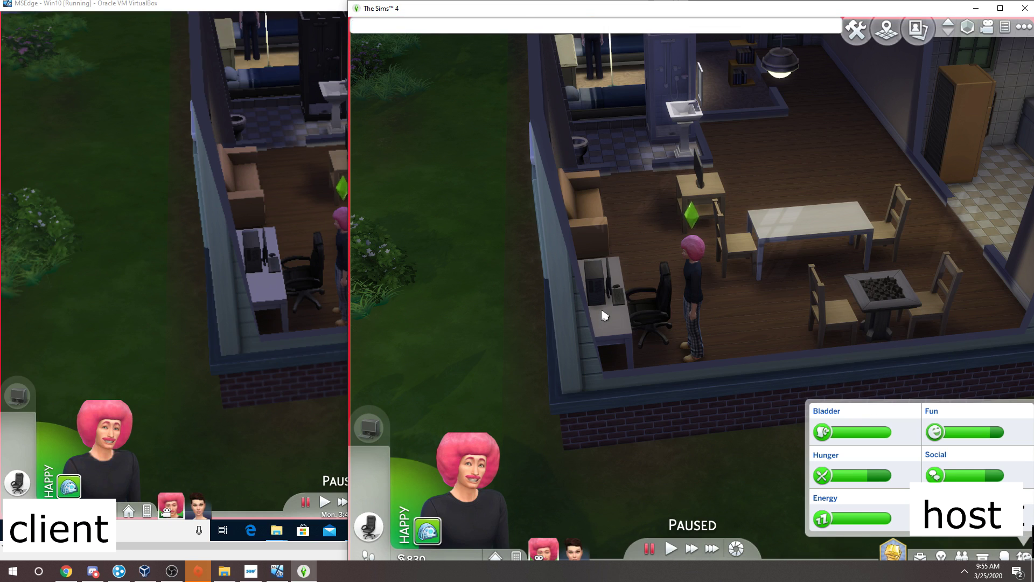
type("mp.c true")
key("Return")
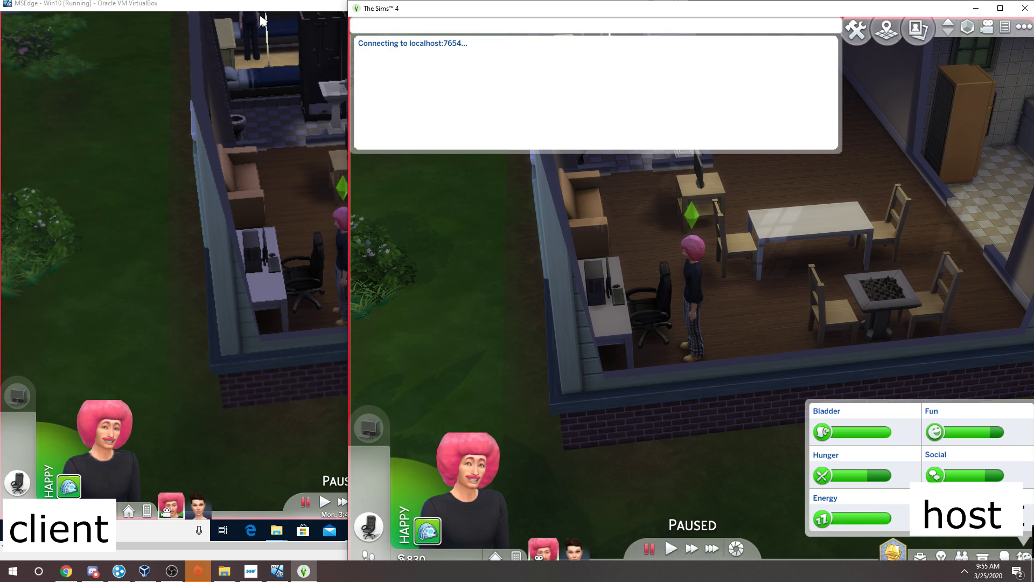
On the client, copy the host's IPv4 address from Hamachi and run mp.c false followed by that address in the game console.
left_click(262, 6)
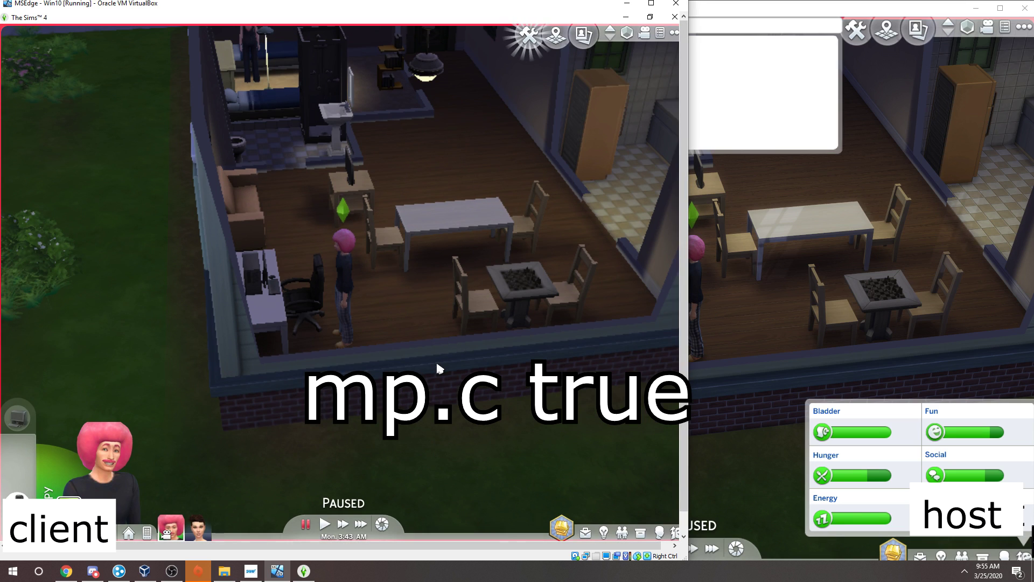
key("ctrl+shift+c")
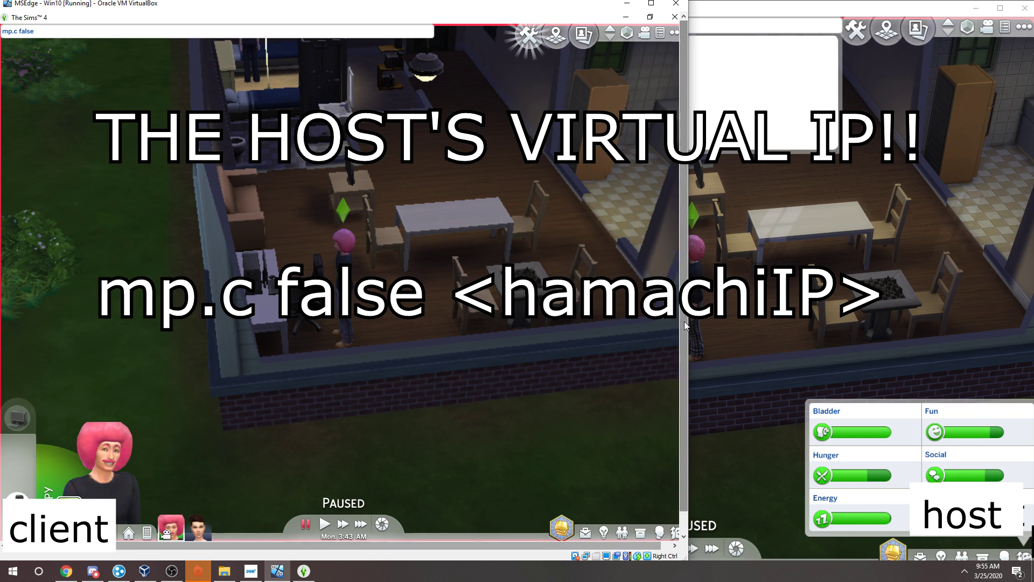
left_click(383, 530)
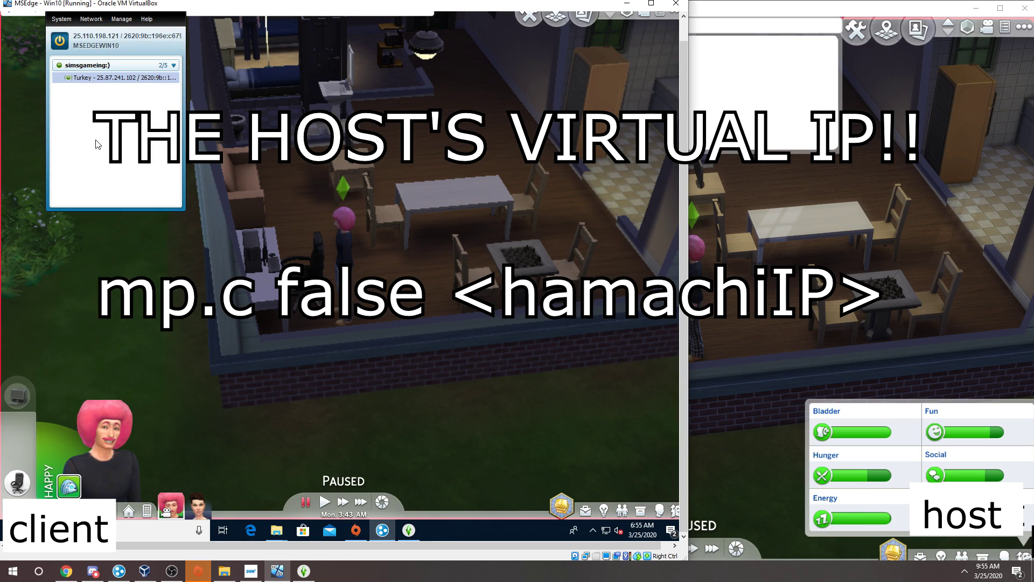
right_click(113, 76)
left_click(141, 122)
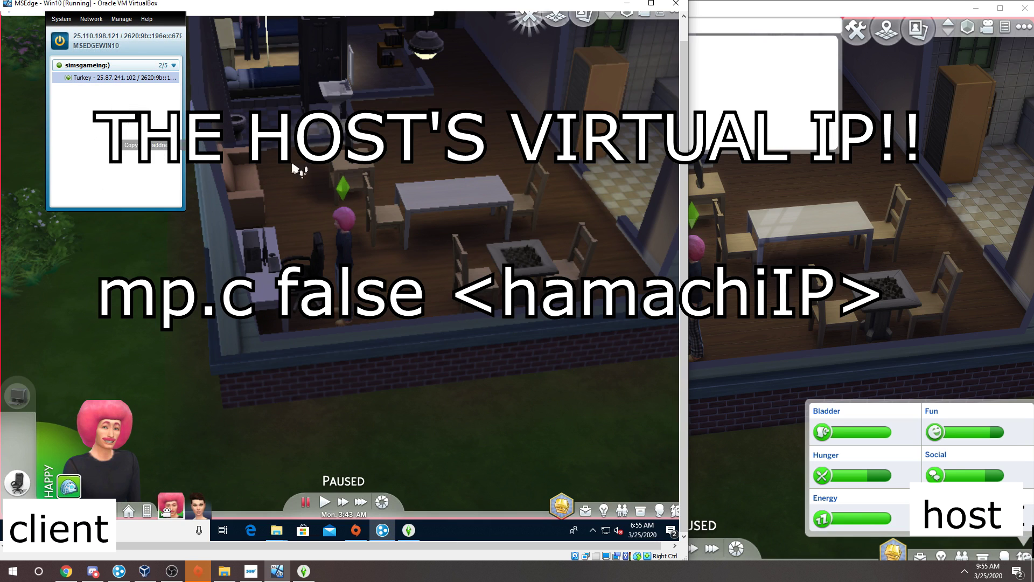
left_click(503, 203)
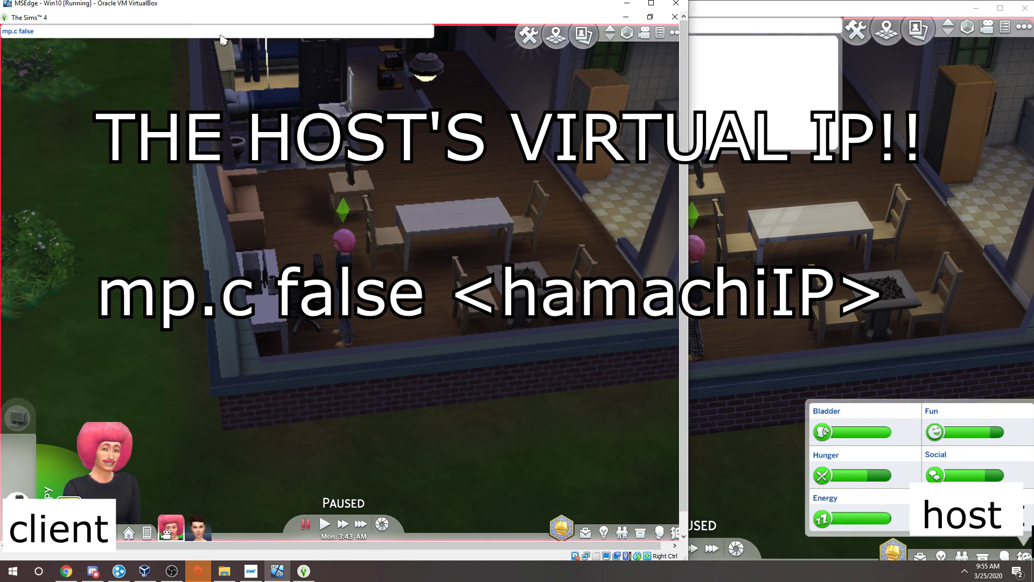
key("ctrl+v")
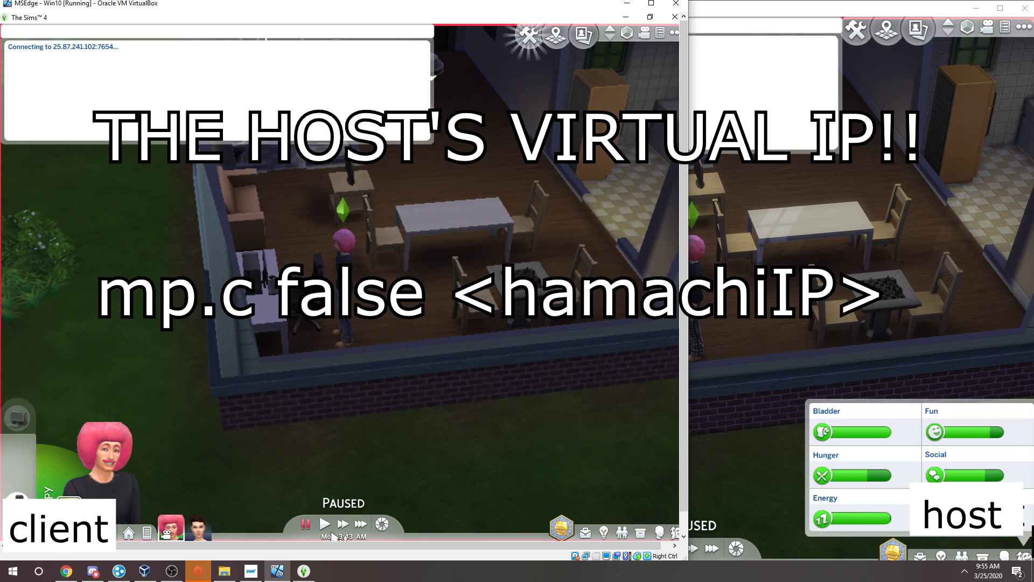
Check the host's and client's connection messages and the latest entries in the S4MP Server log.
left_click(304, 575)
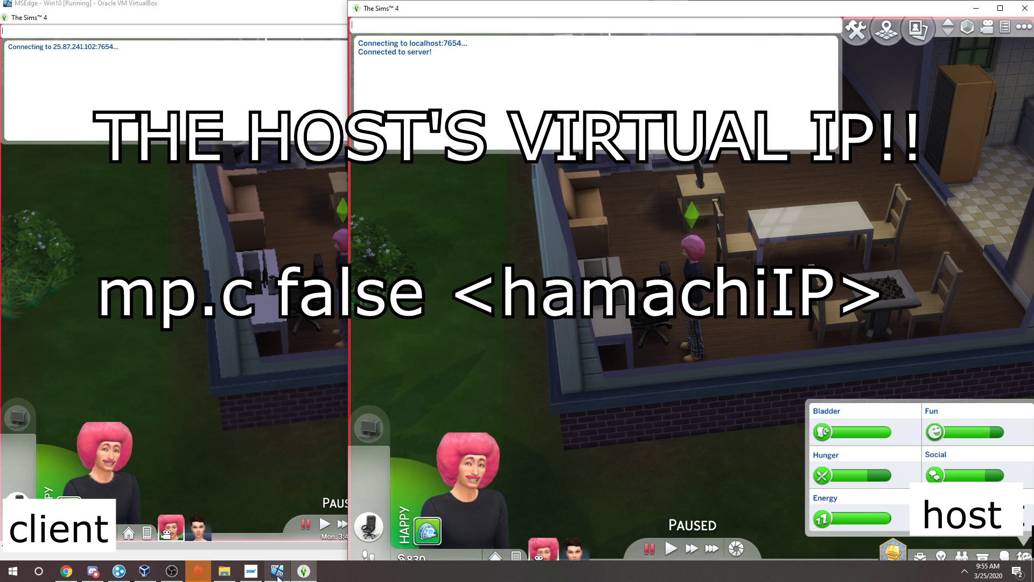
left_click(259, 577)
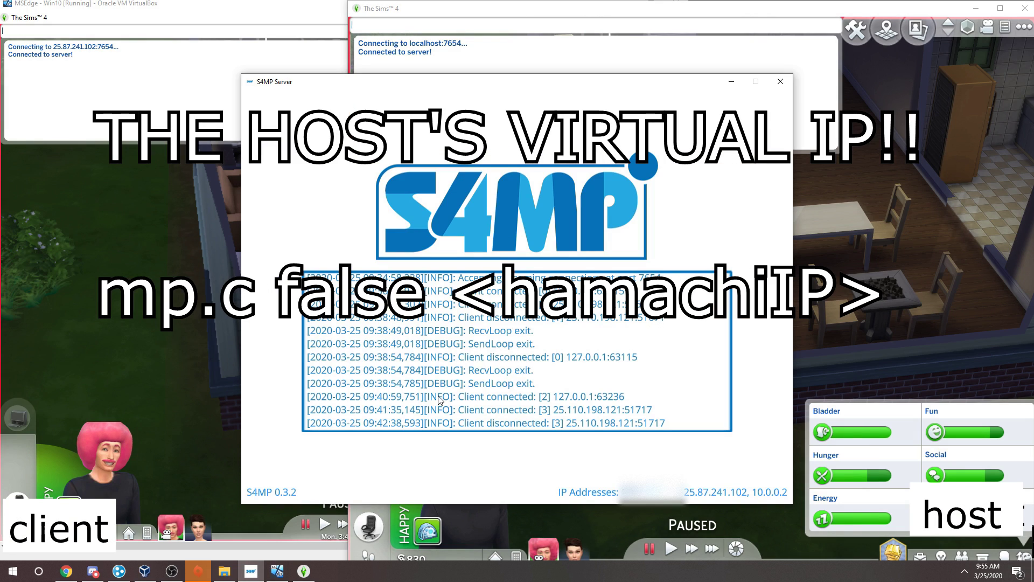
scroll(564, 360, "down", 3)
left_click(167, 362)
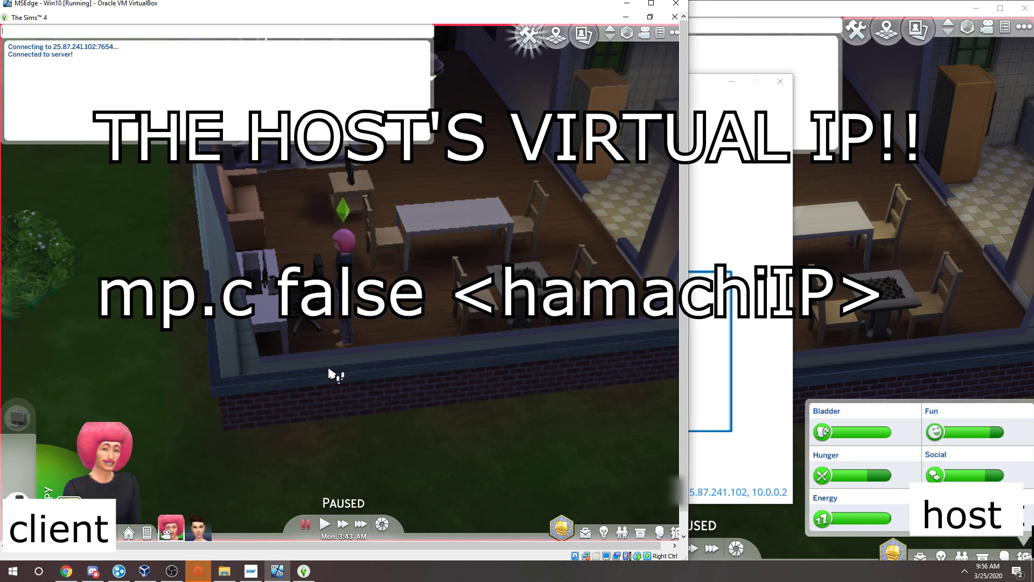
Close the command consoles in both the host and client games.
left_click(914, 357)
left_click(911, 302)
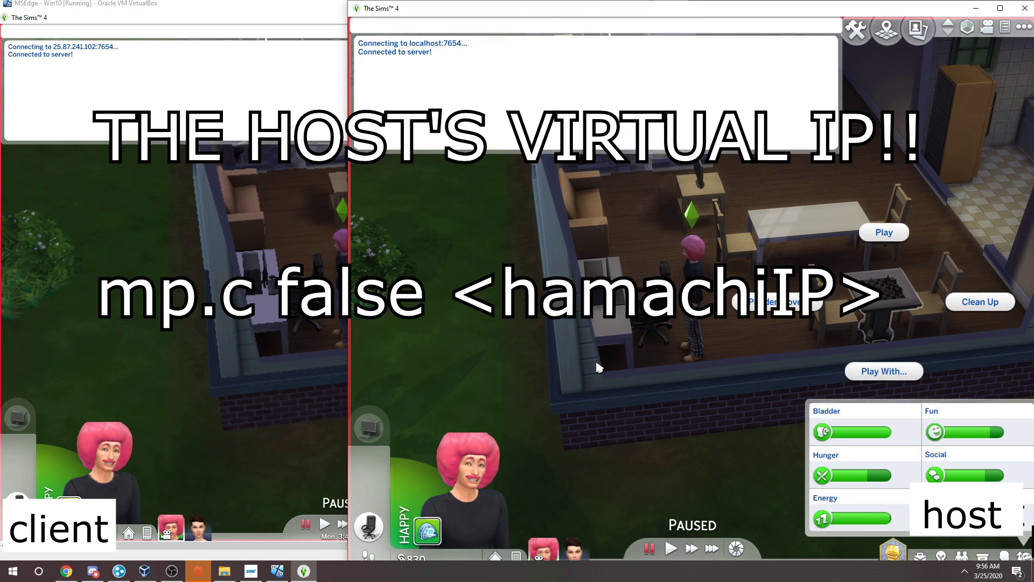
left_click(533, 357)
left_click(221, 349)
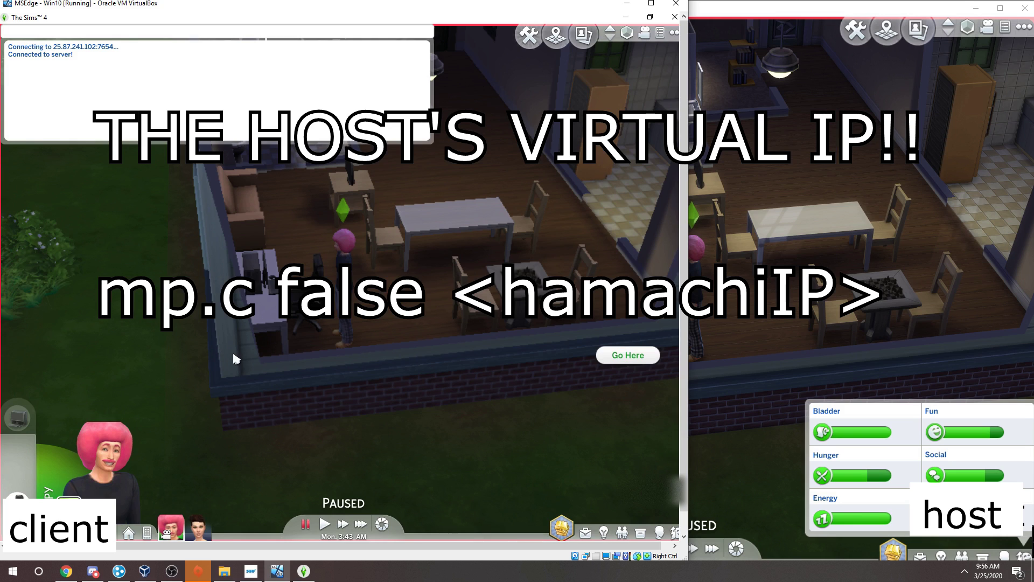
left_click(237, 359)
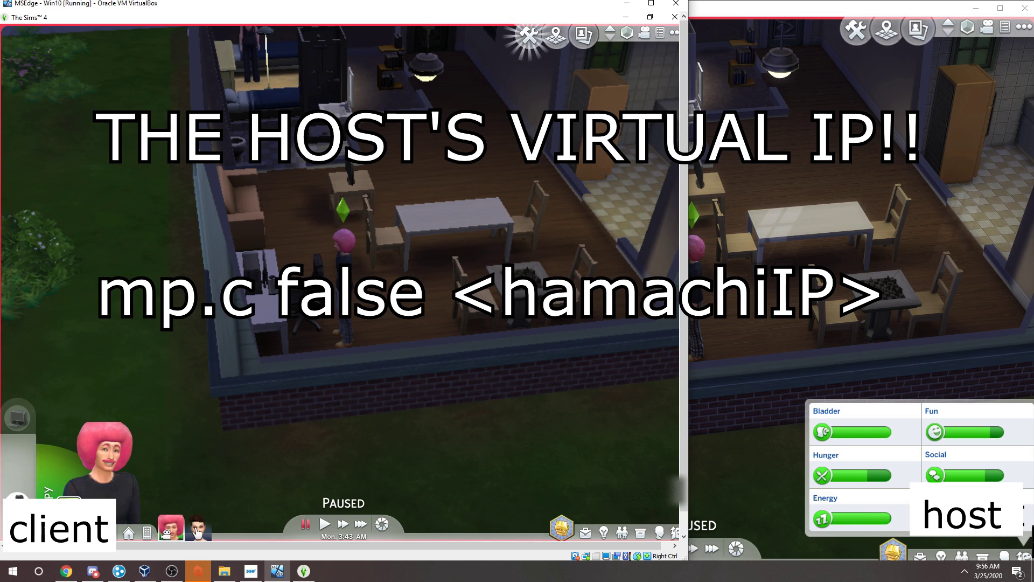
Unpause the game from the host, compare the pink-haired Sim's activity on the client, and pause the game again.
left_click(771, 461)
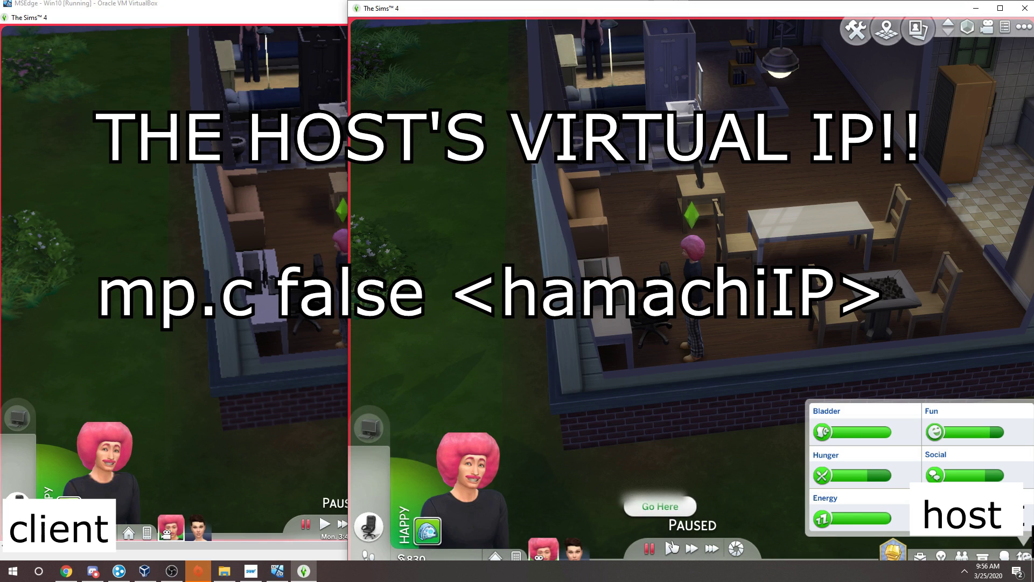
left_click(671, 549)
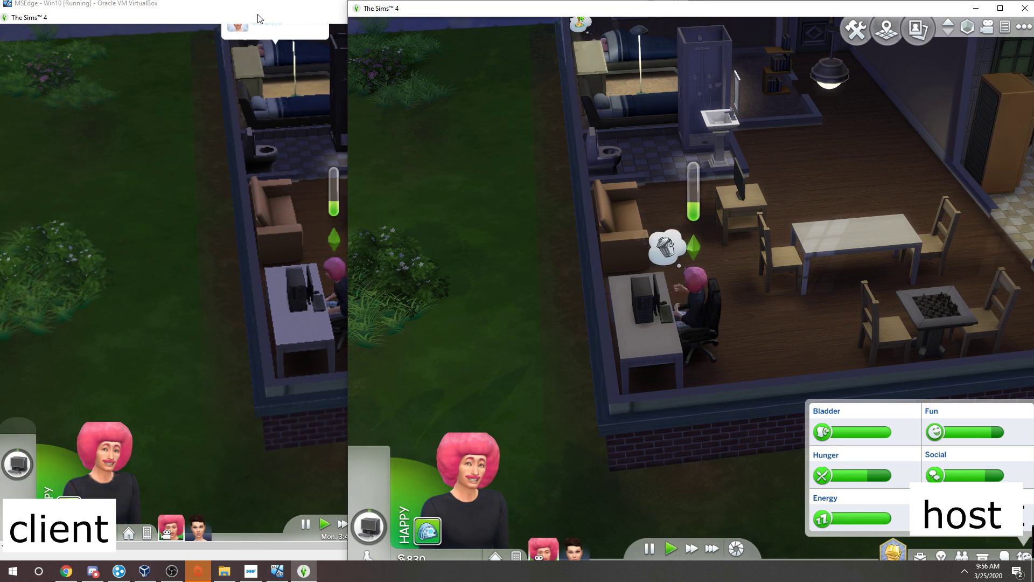
left_click_drag(348, 226, 688, 323)
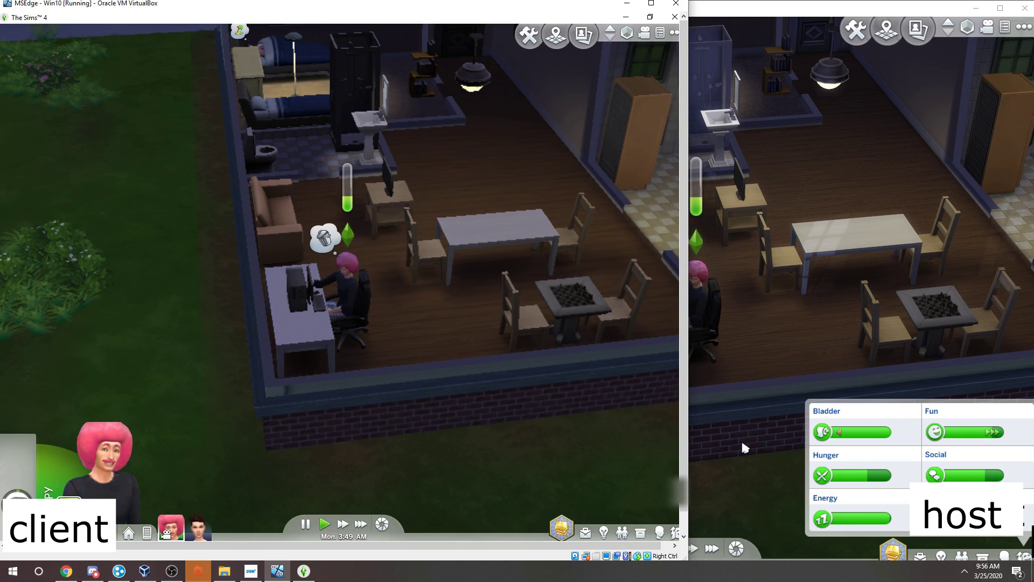
left_click(738, 473)
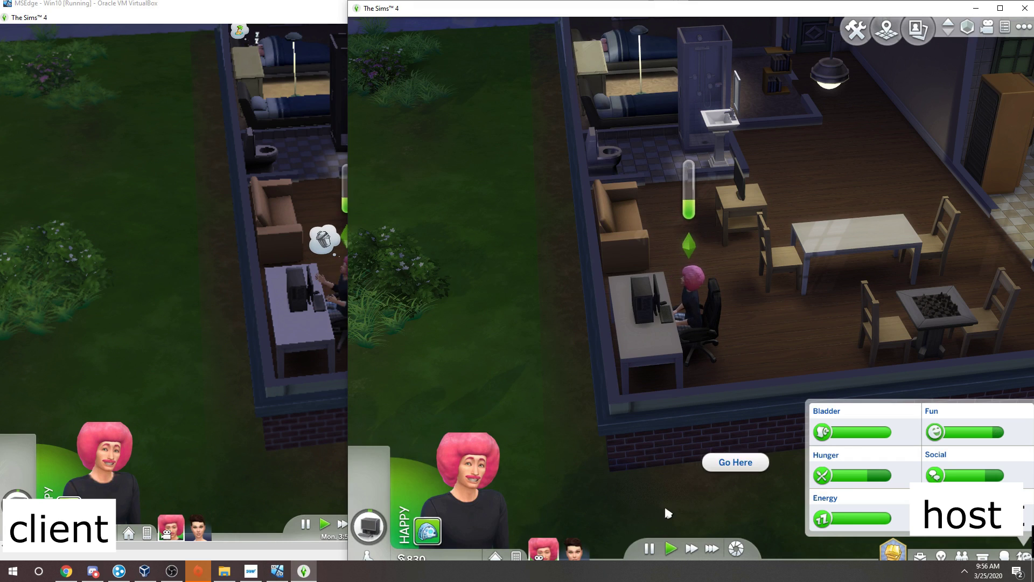
left_click(650, 548)
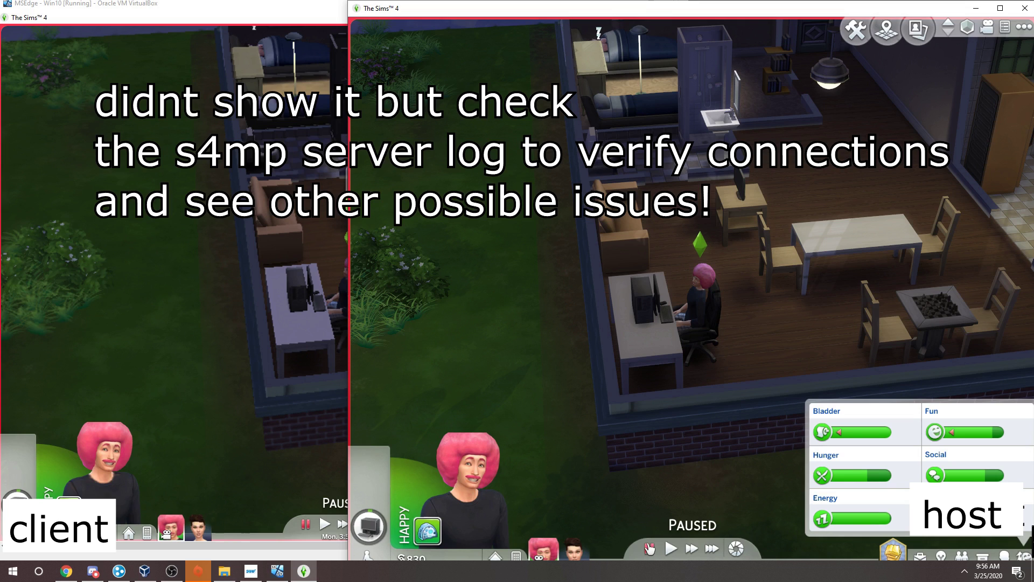
In the client's game options, change the graphics resolution to 1,024x768, apply it and close the options.
left_click(268, 25)
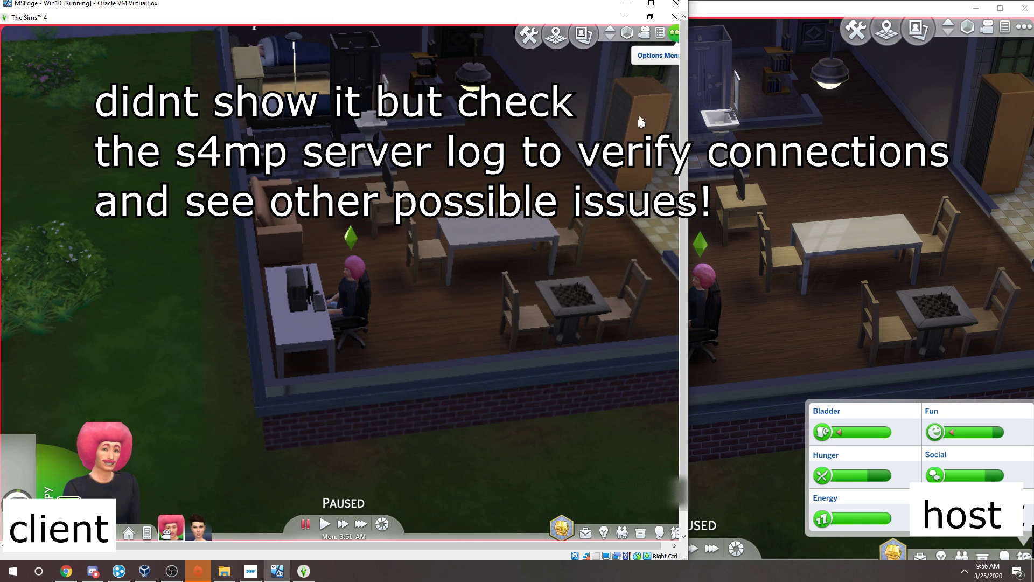
key("Escape")
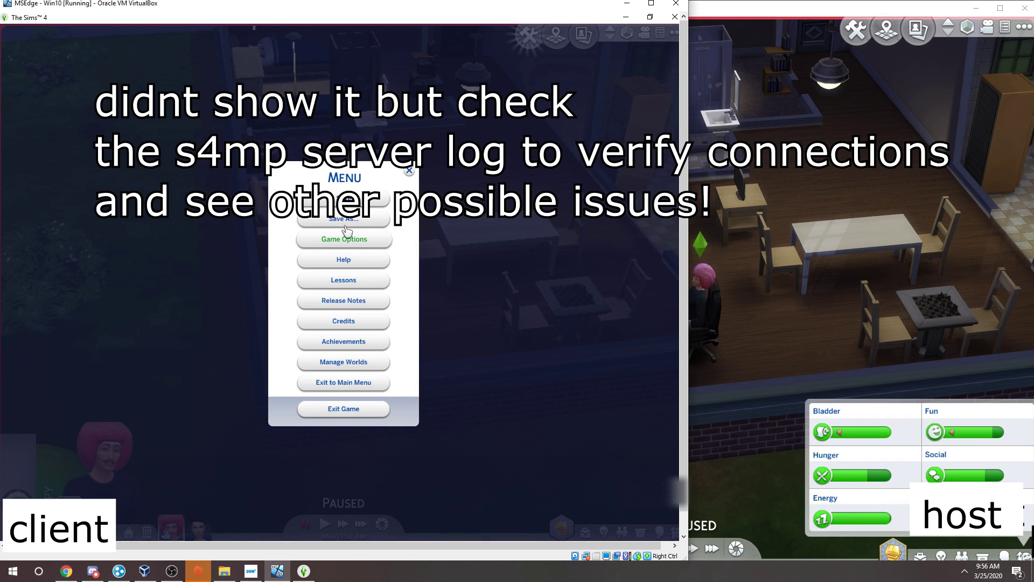
left_click(348, 243)
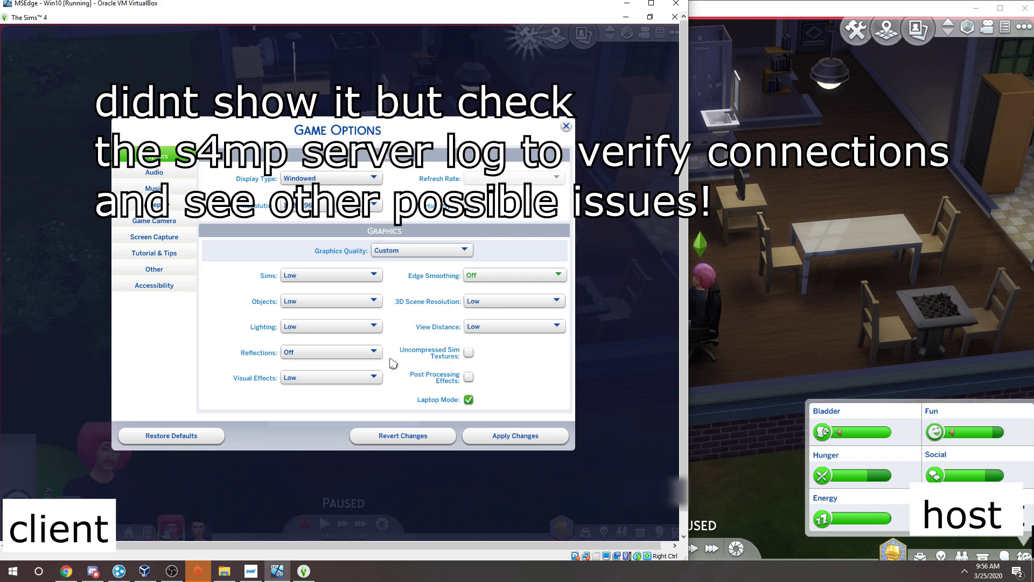
left_click(368, 209)
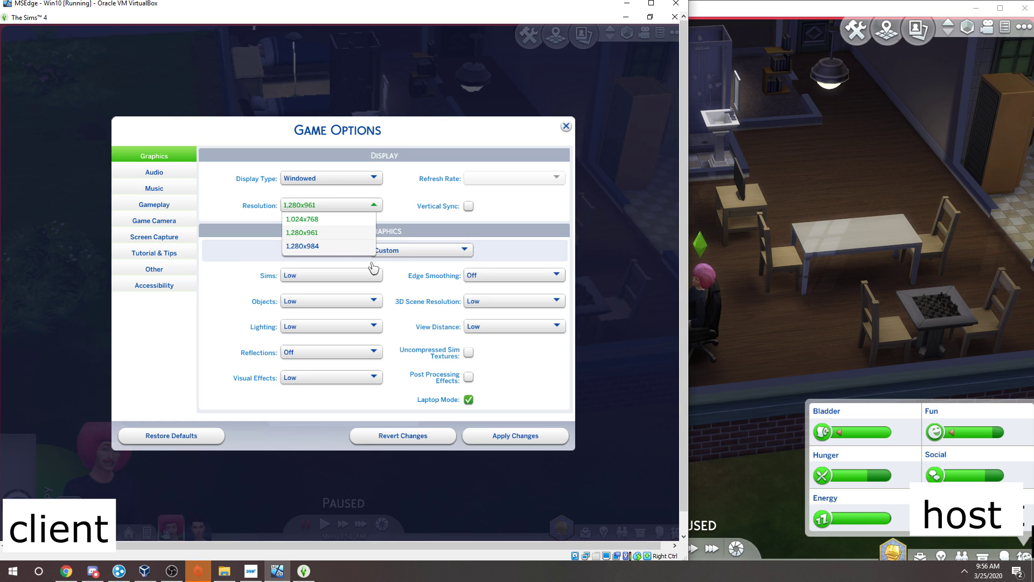
left_click(500, 438)
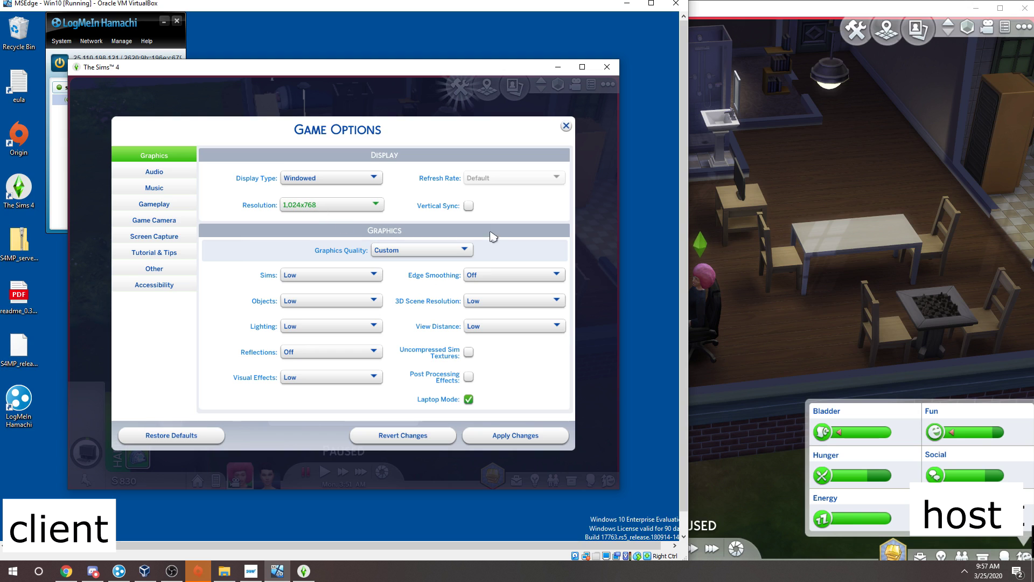
left_click(566, 125)
Resume play from the host, switch the client to the dark-haired Sim, and open the interaction choices for the pink-haired Sim.
left_click(769, 12)
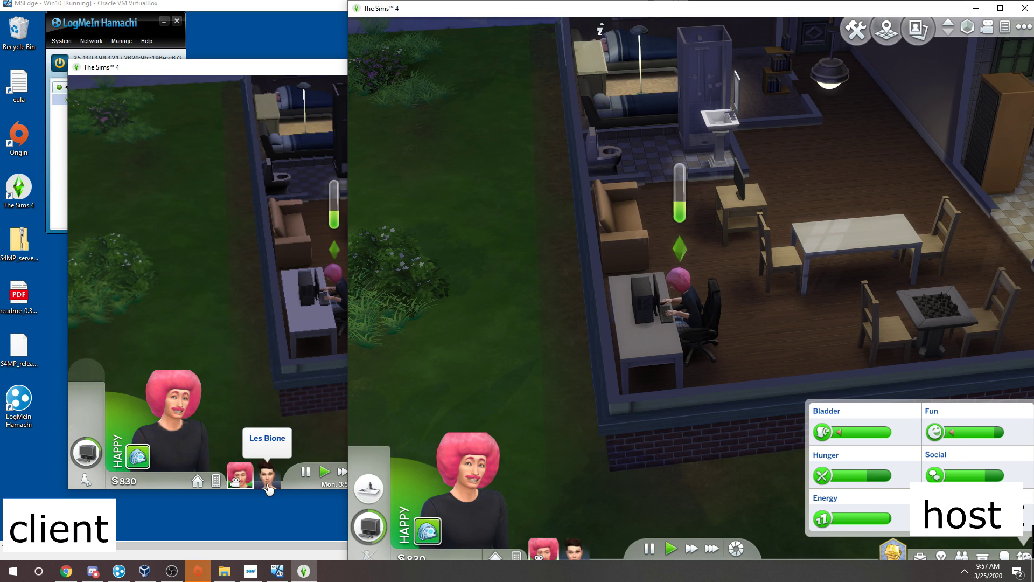
left_click(266, 482)
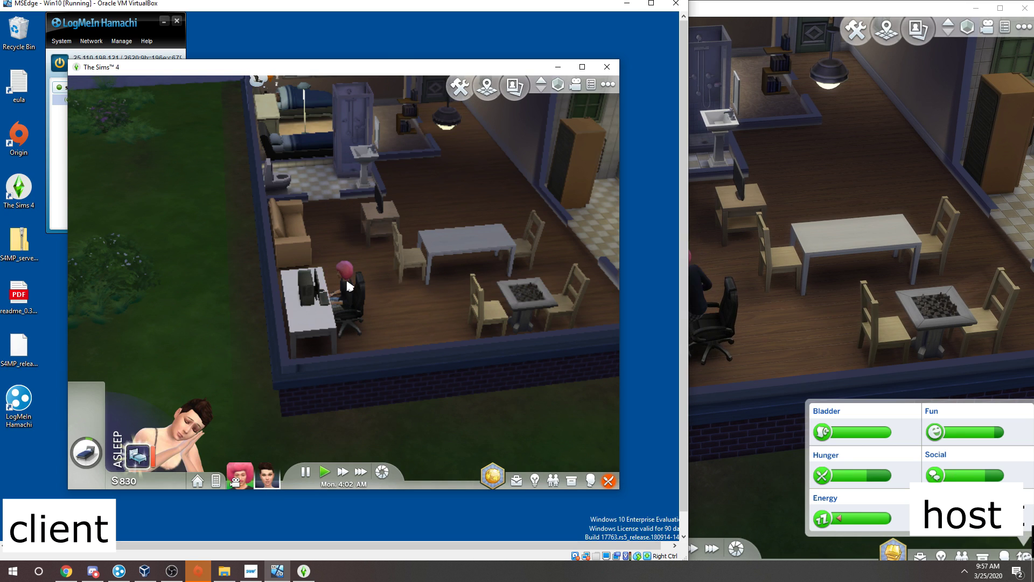
left_click(377, 296)
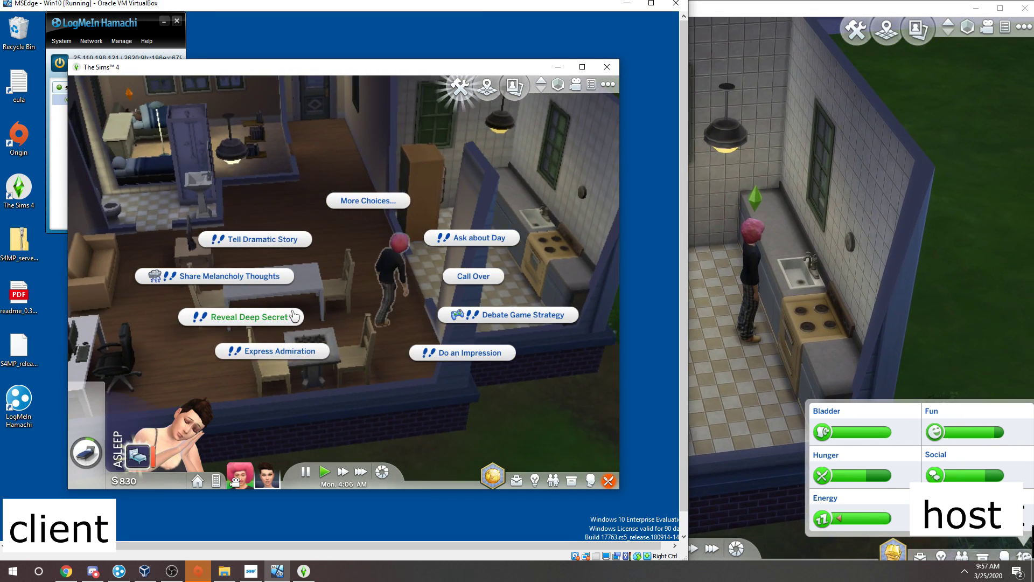
left_click(381, 216)
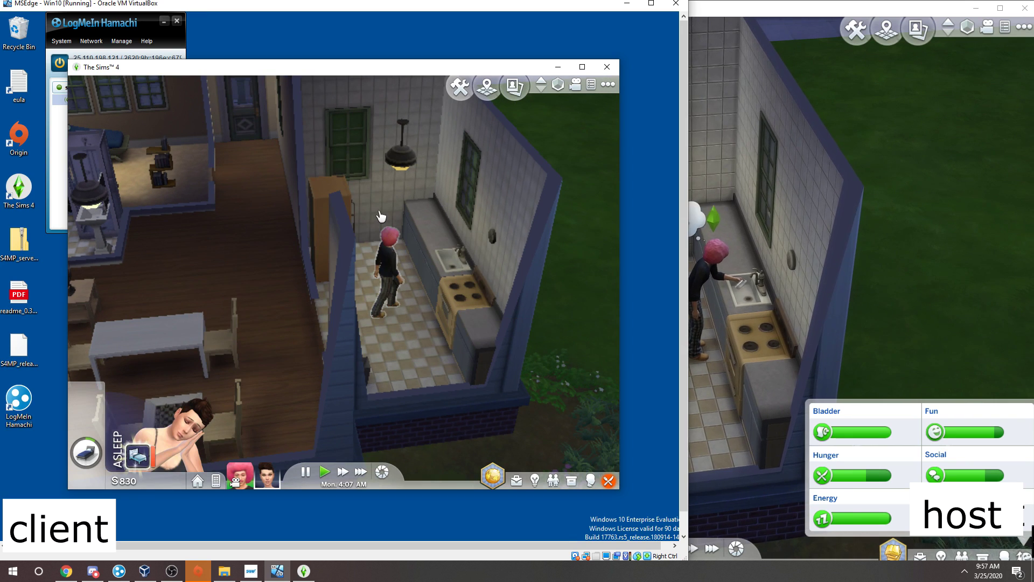
In the client, have the dark-haired Sim use the Slap 'Em Silly mischief interaction on the pink-haired Sim and speed up time.
left_click(381, 216)
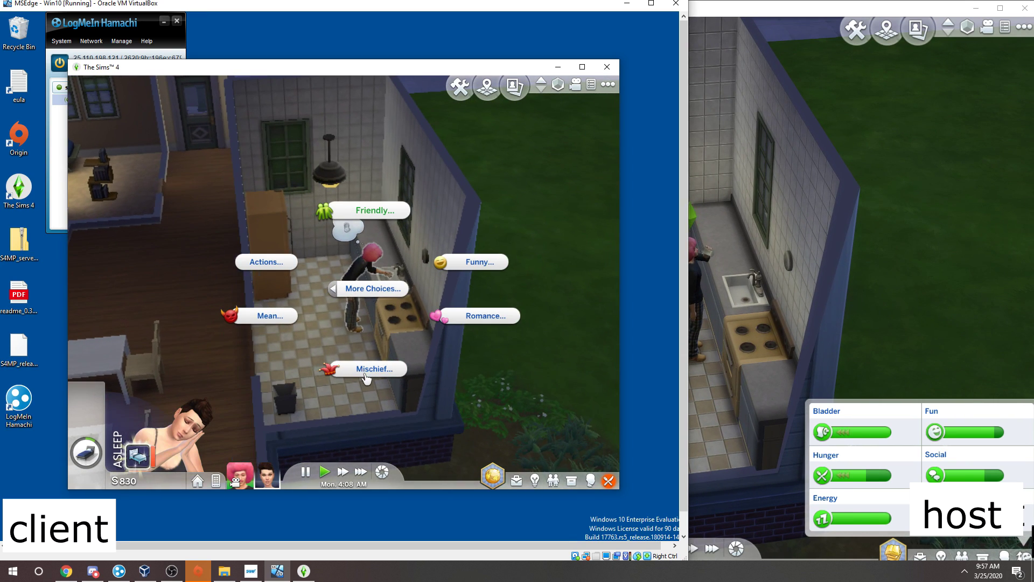
left_click(364, 370)
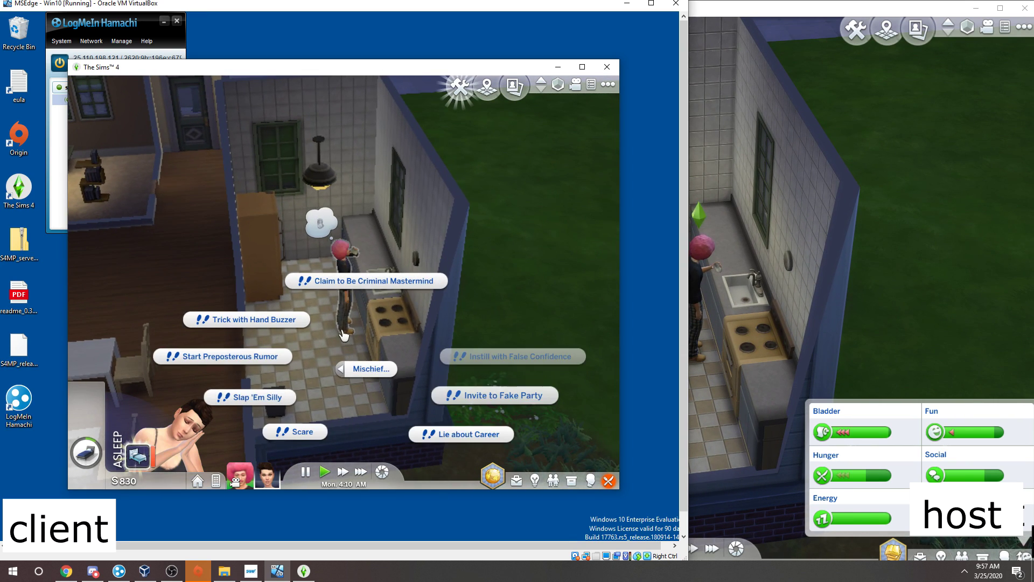
left_click(268, 402)
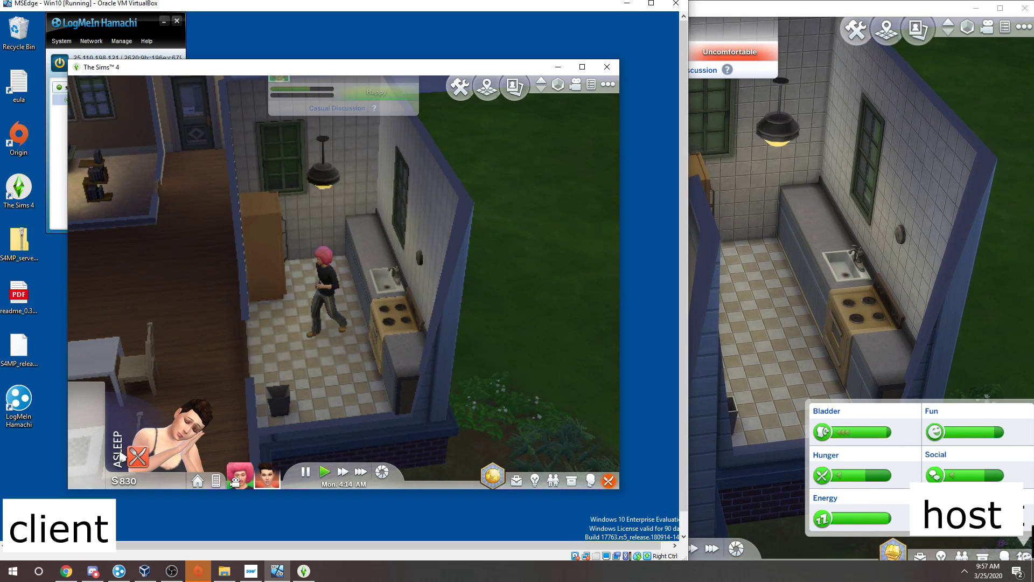
left_click(343, 472)
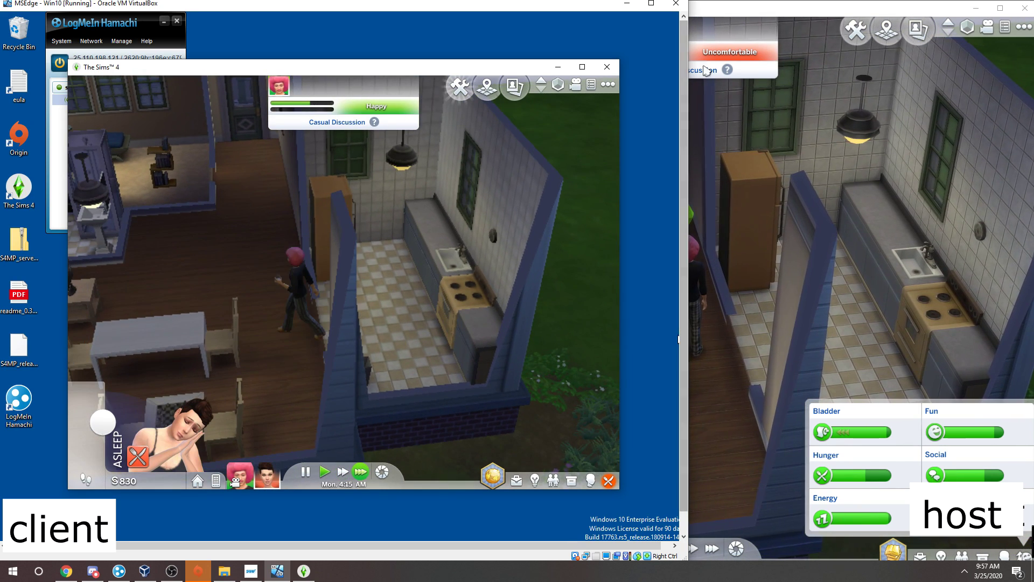
Pause the game from the host and compare the two Sims' interaction in the client and host windows.
left_click(701, 442)
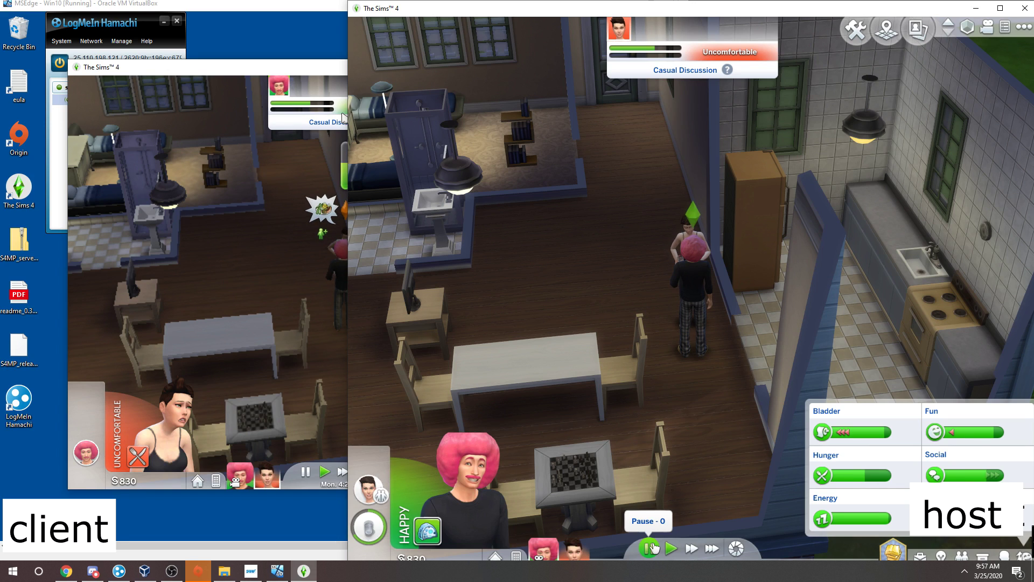
left_click(650, 547)
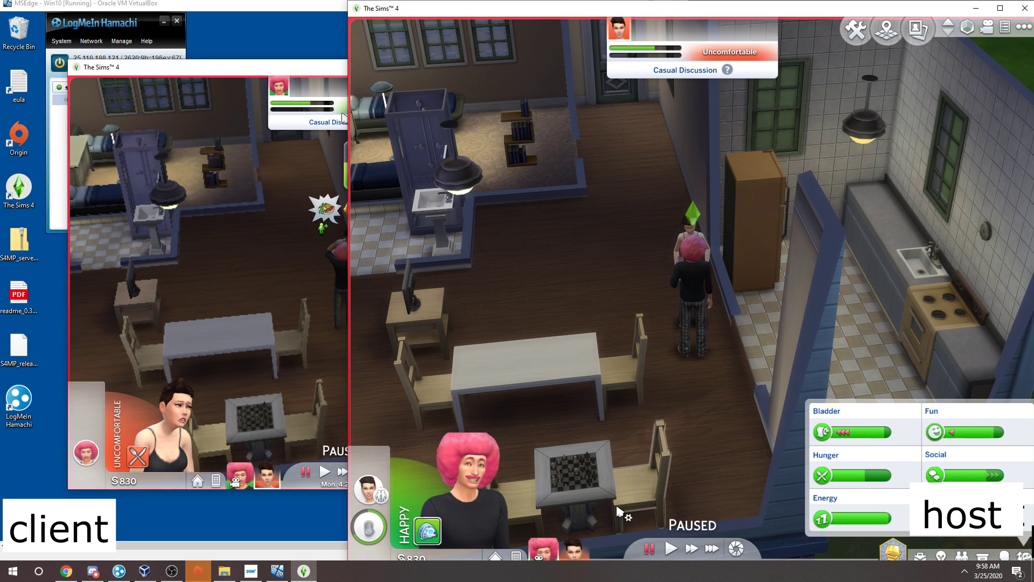
left_click(302, 78)
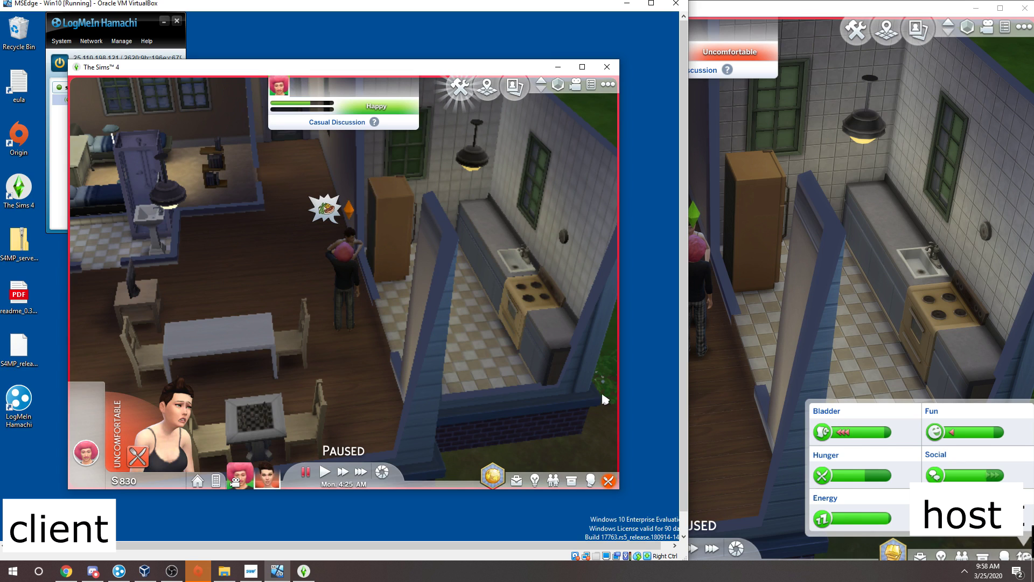
left_click(742, 35)
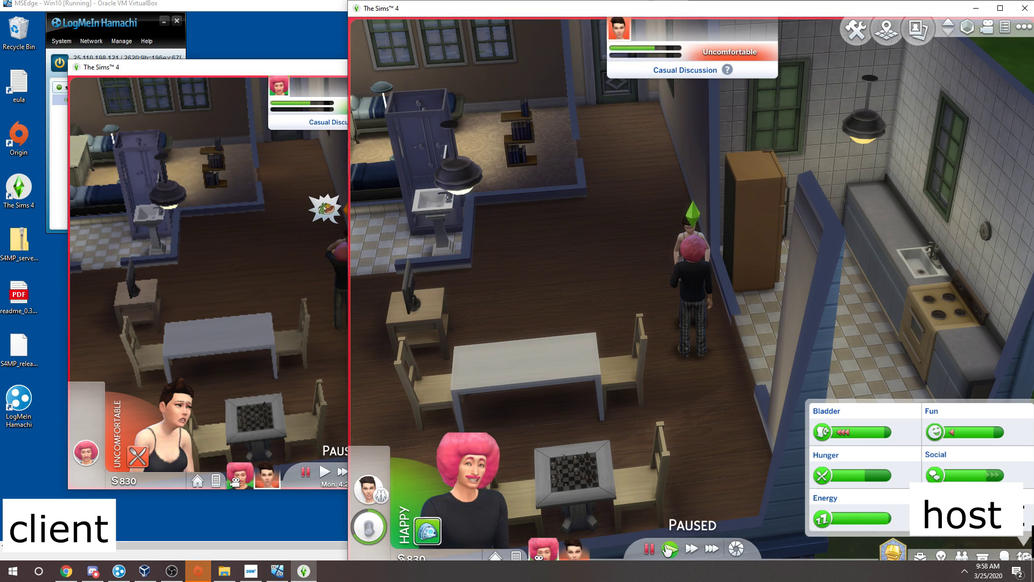